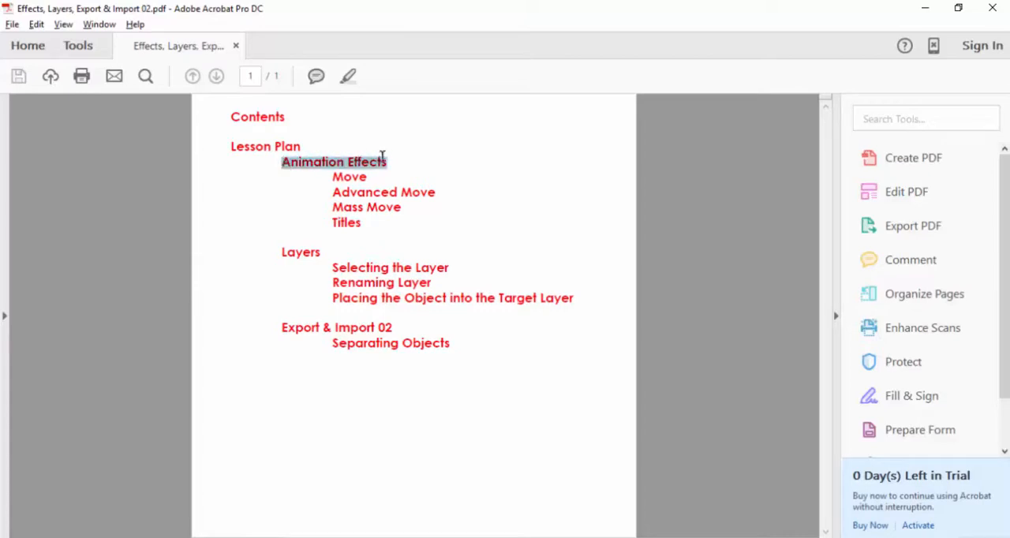
Step: Review the lesson plan's topics under Animation Effects, Layers and Export & Import 02
double_click(359, 178)
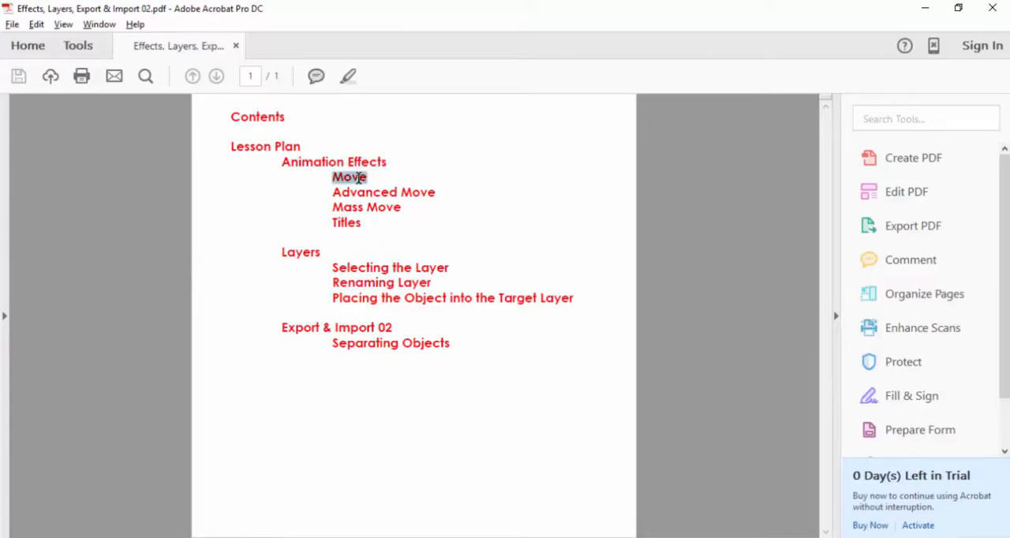
drag(334, 193, 435, 194)
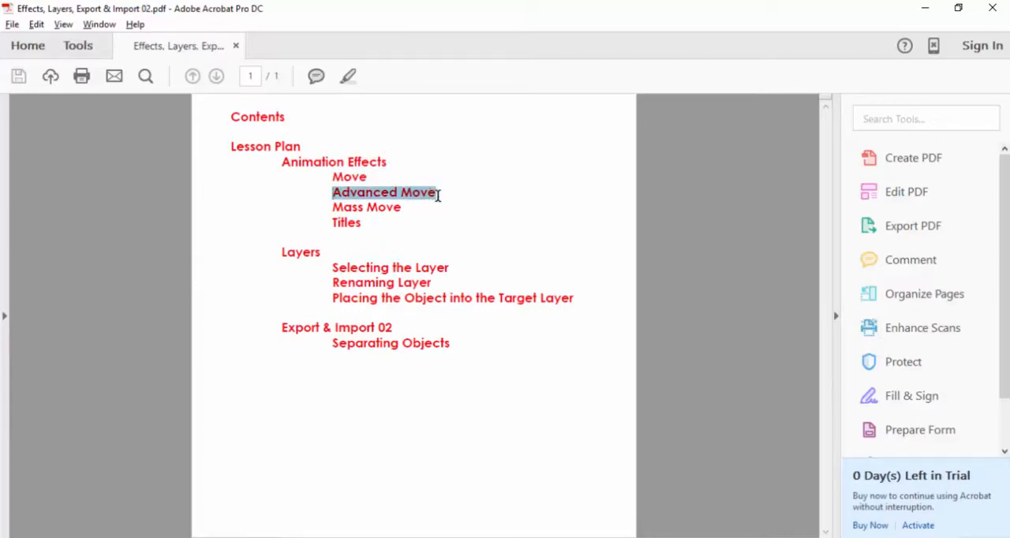
drag(335, 208, 387, 206)
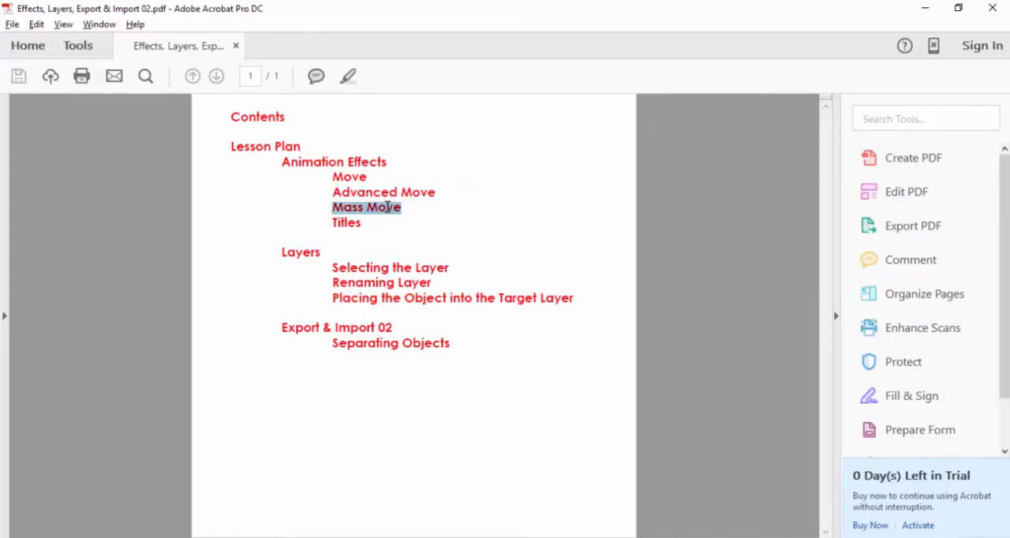
double_click(344, 224)
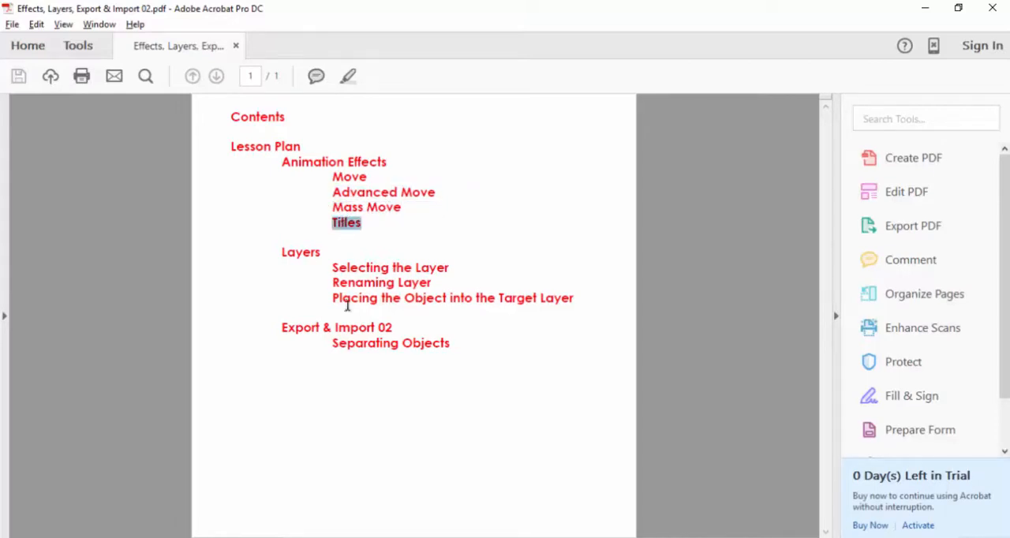
click(338, 268)
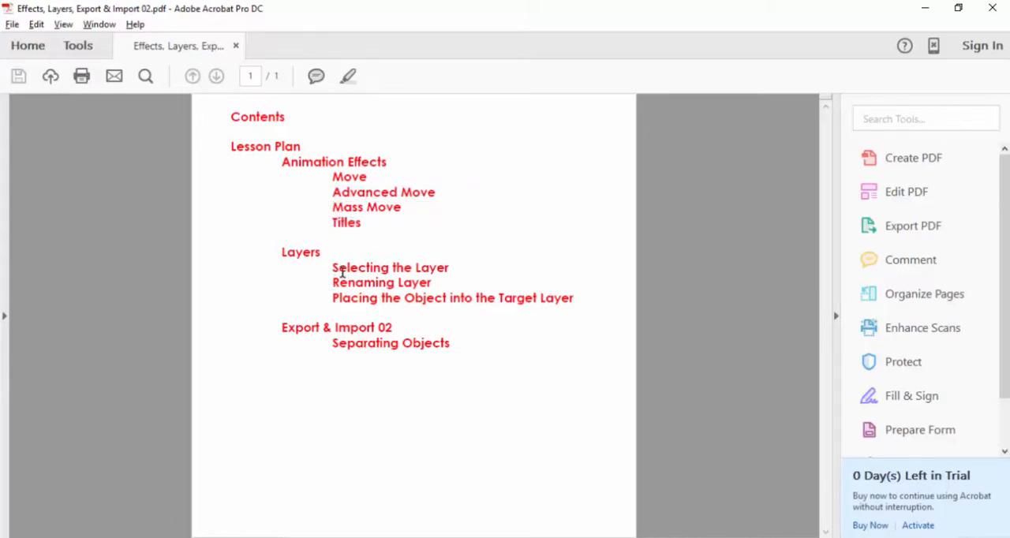
drag(335, 269, 447, 269)
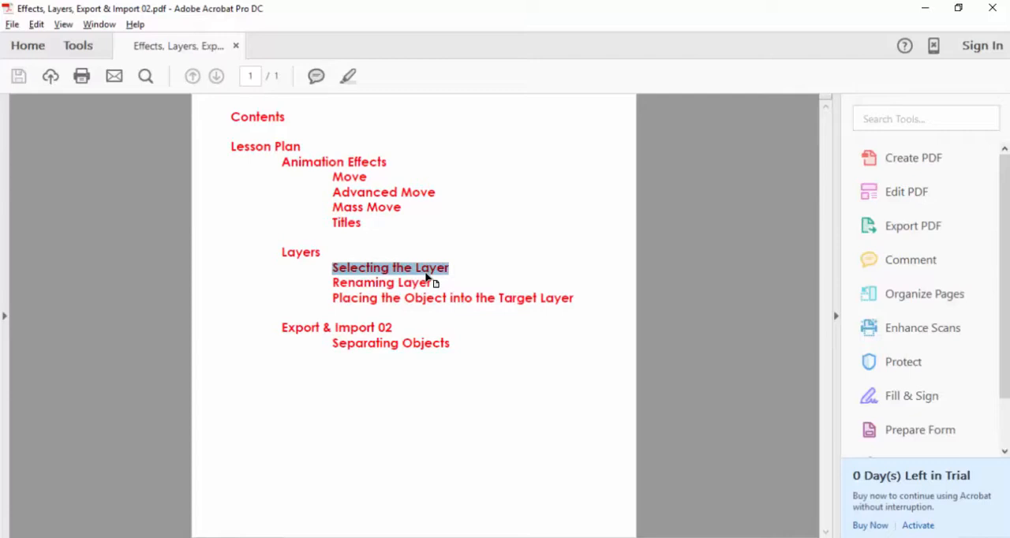
drag(435, 285, 562, 300)
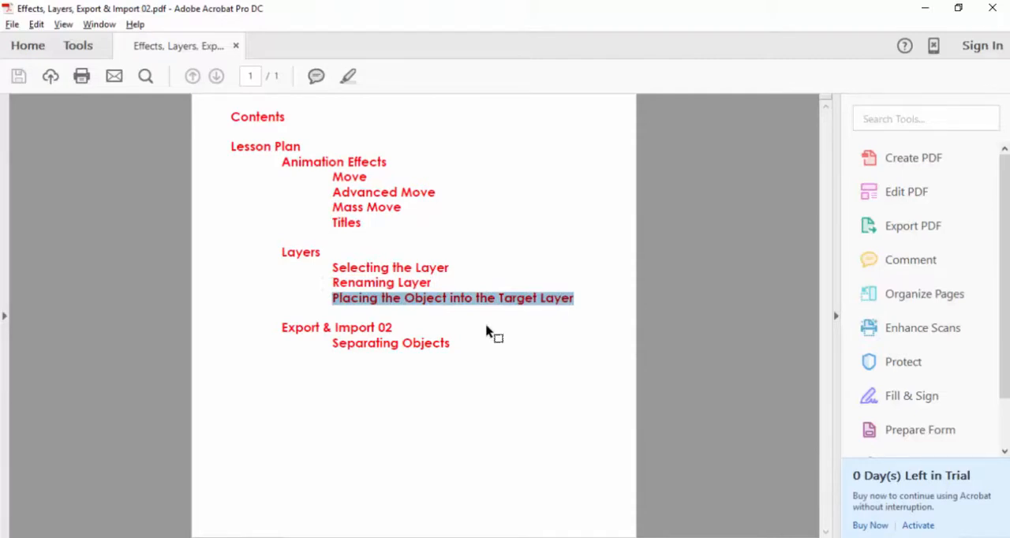
click(404, 357)
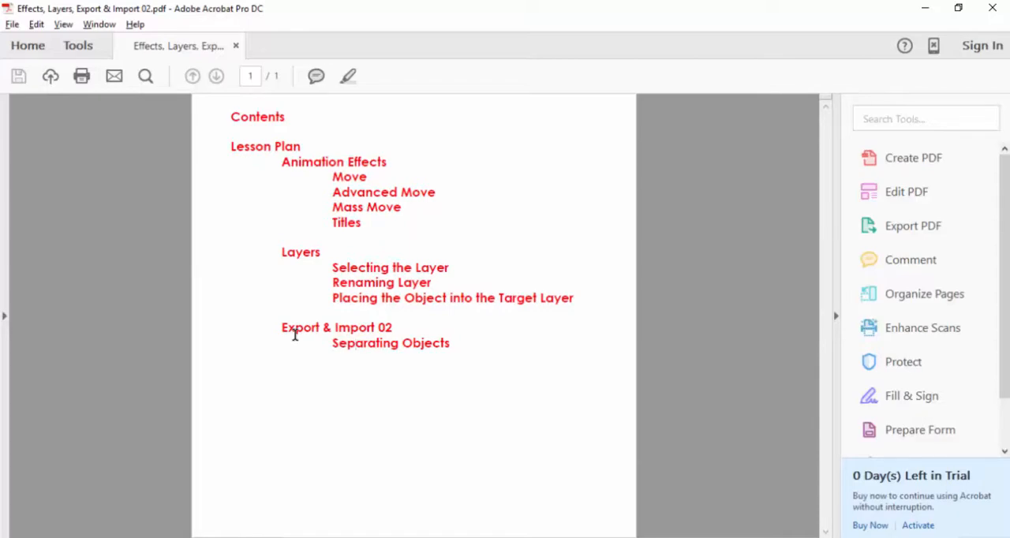
Step: Switch to Lumion and import the full scene Semester 1 Lesson 05 - Session 1.ls5
key(alt+Tab)
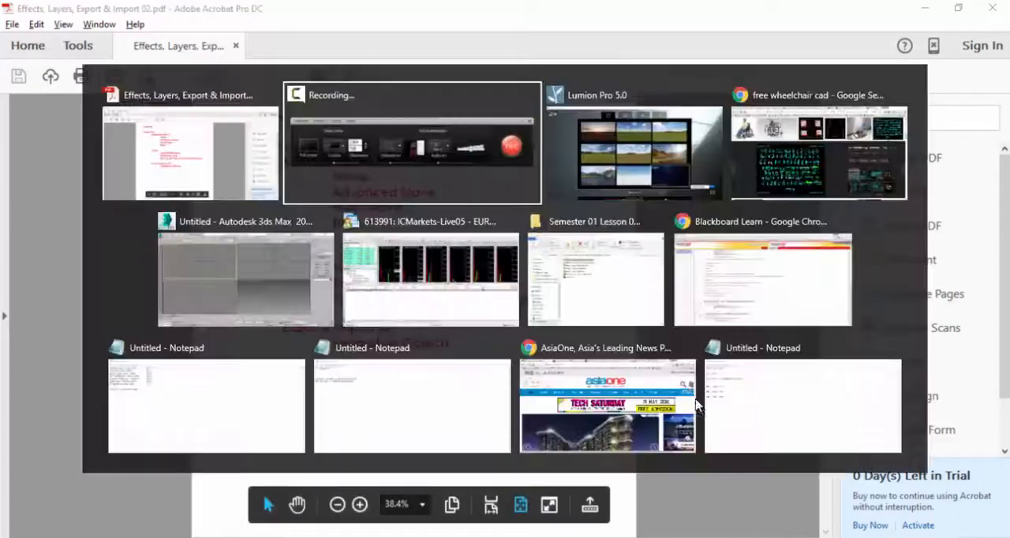
key(alt+Tab)
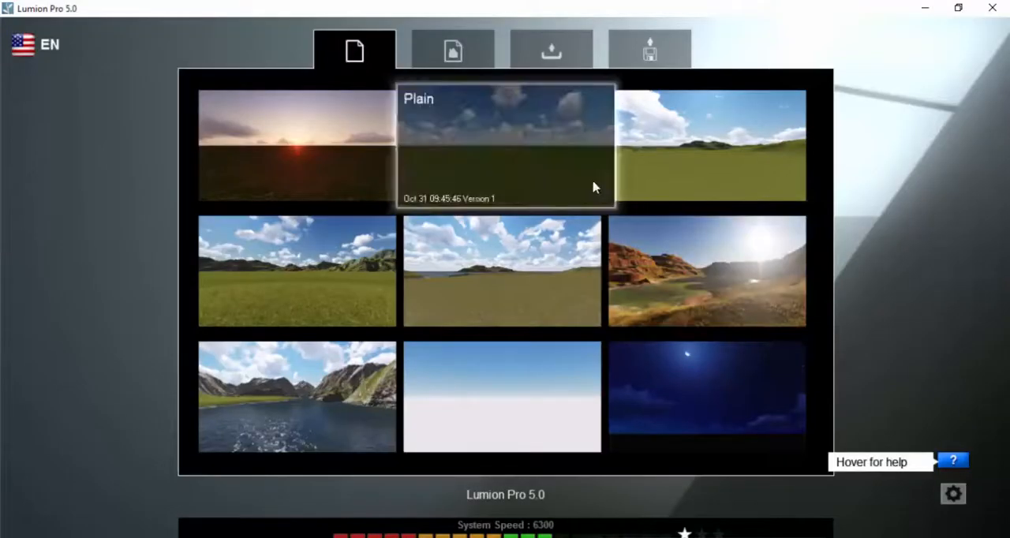
click(639, 54)
click(502, 119)
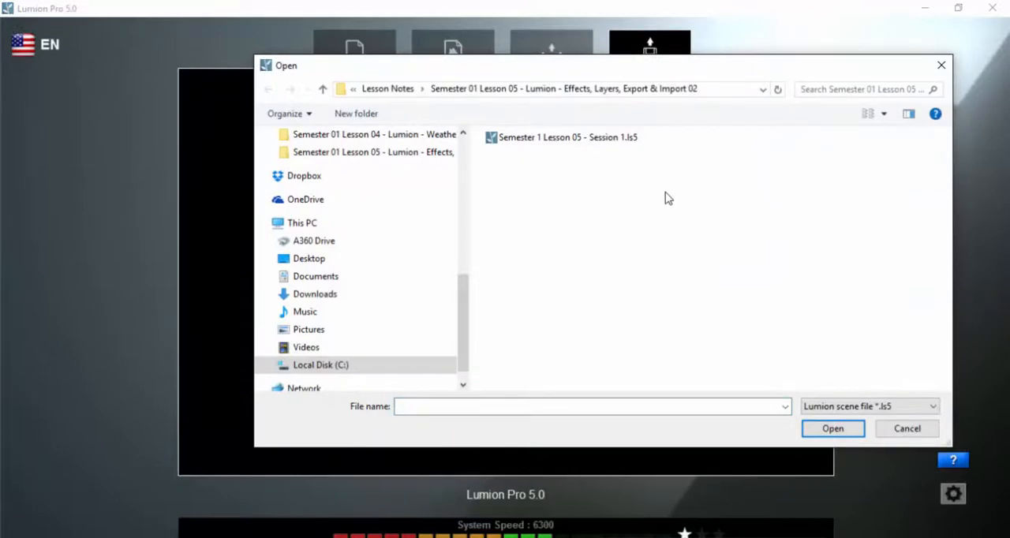
drag(683, 71, 668, 79)
click(580, 150)
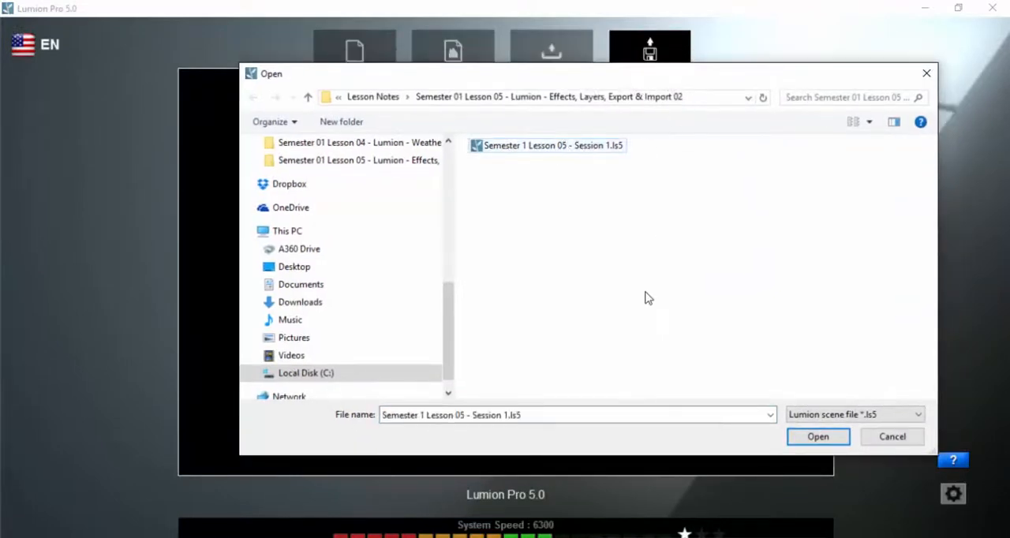
double_click(550, 147)
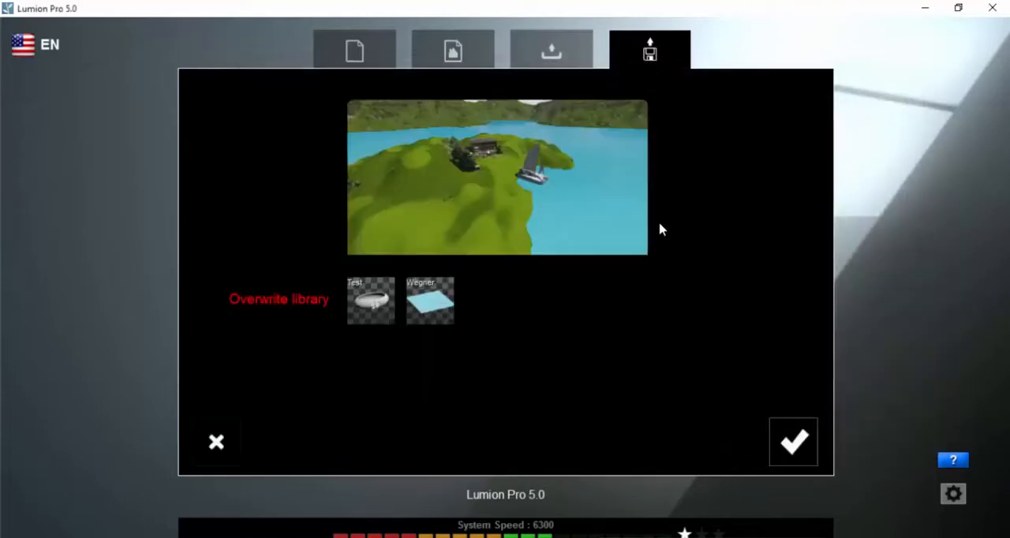
click(792, 445)
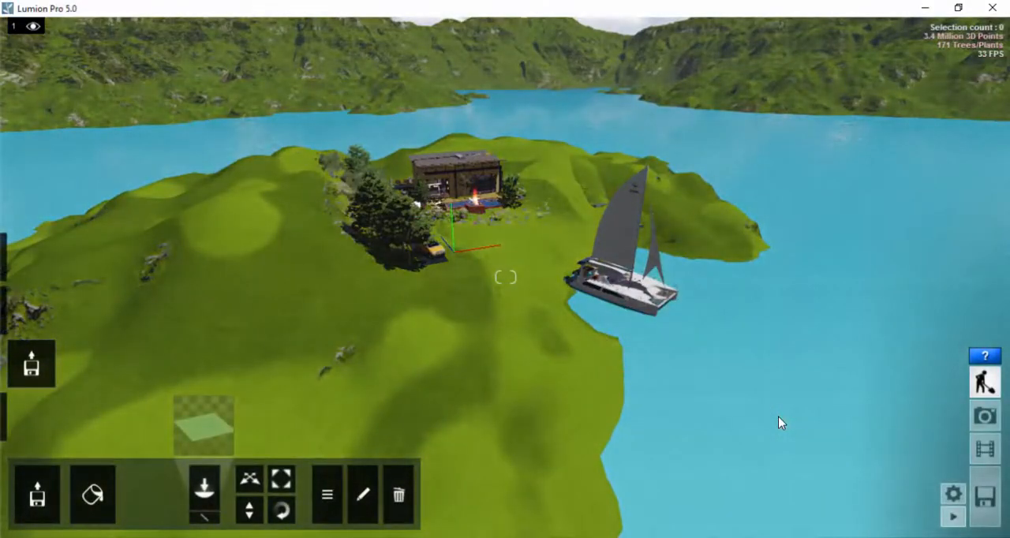
Step: View clips 6 and 5 of the loaded scene in the movie editor
click(984, 448)
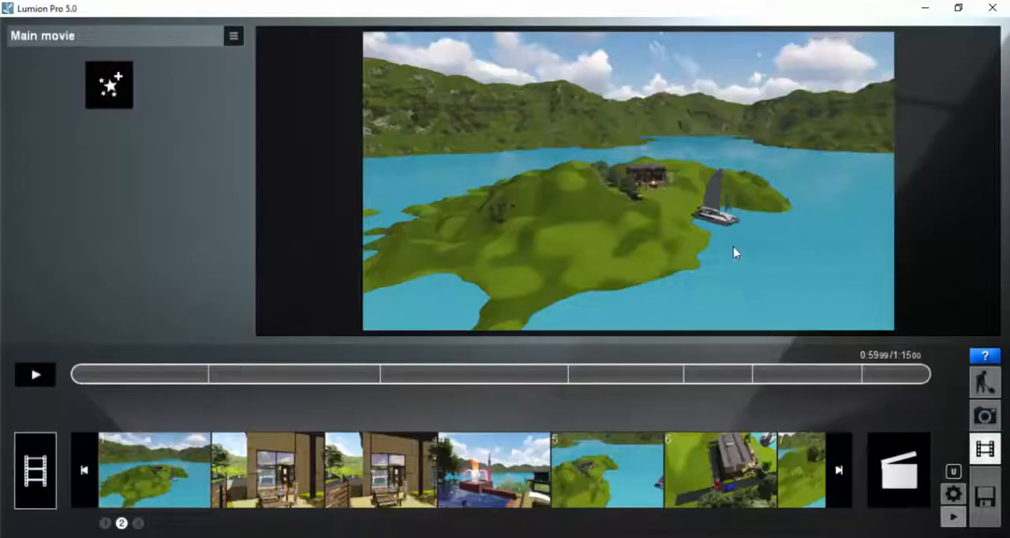
click(714, 471)
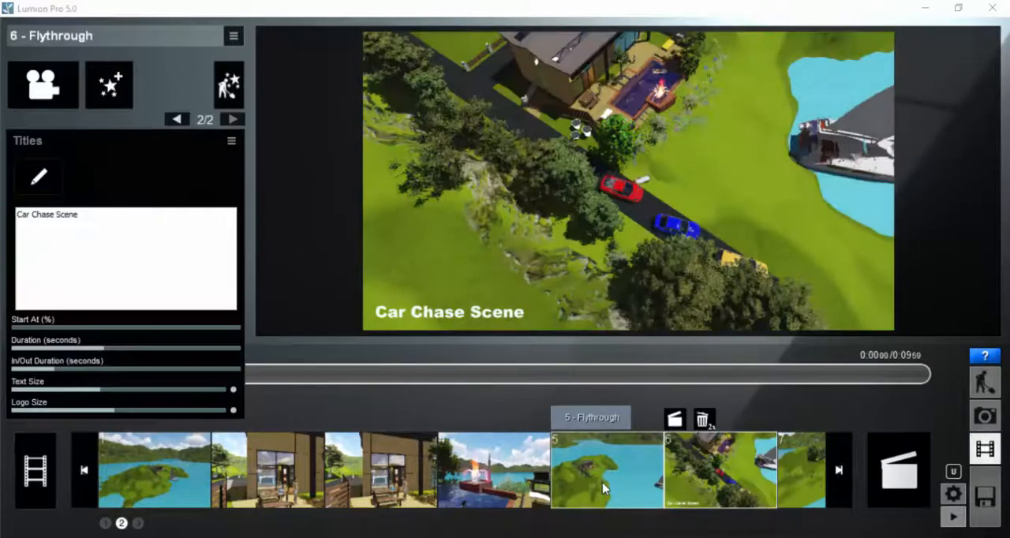
click(601, 482)
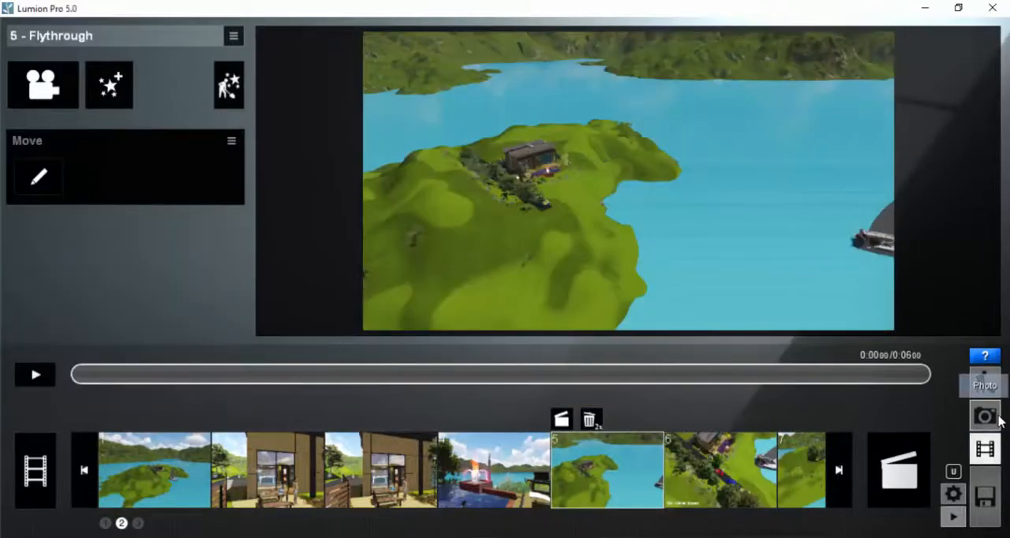
Step: Import the full scene Semester 1 Lesson 04 - Session 3.ls5 from the Semester 01 Lesson 04 folder
click(985, 495)
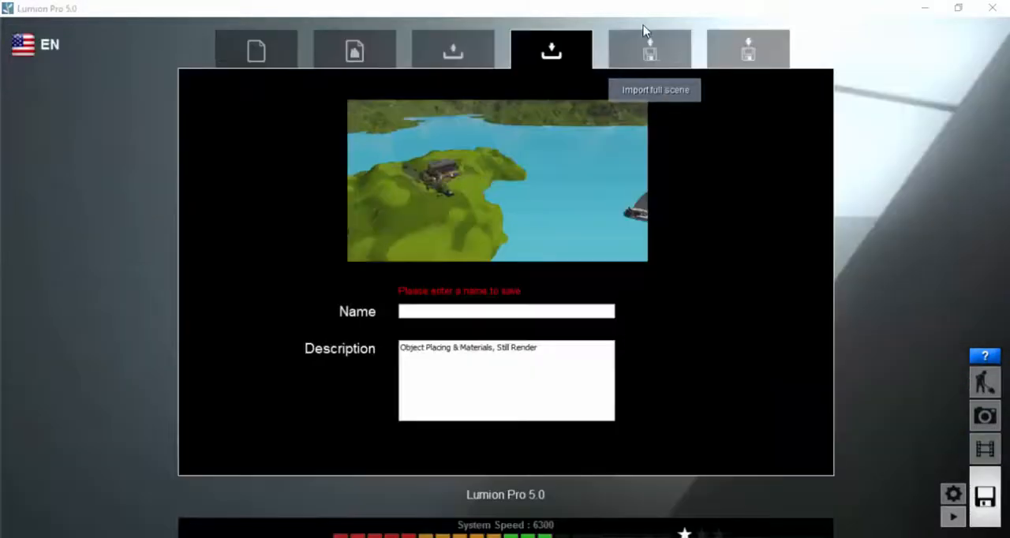
click(628, 71)
click(499, 151)
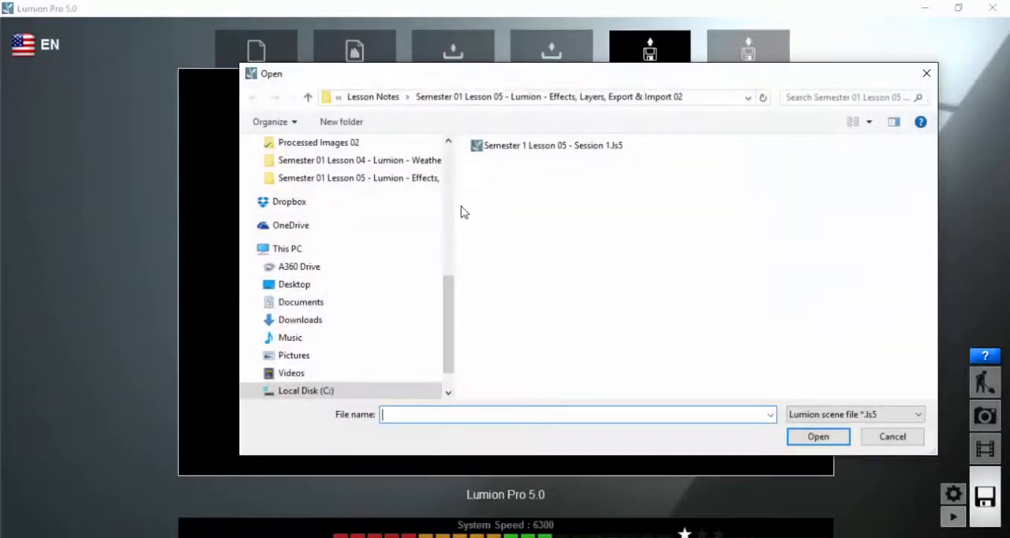
click(397, 161)
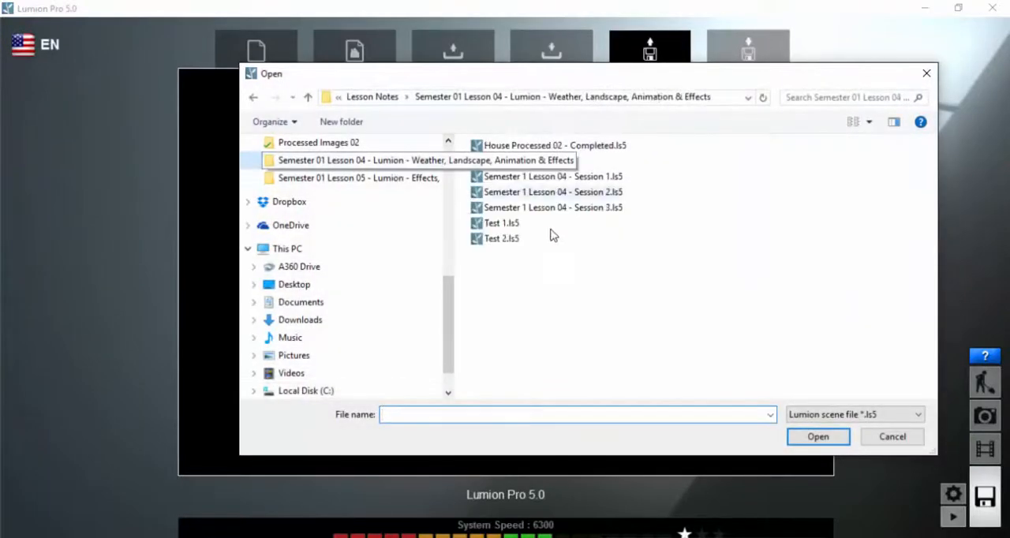
click(631, 265)
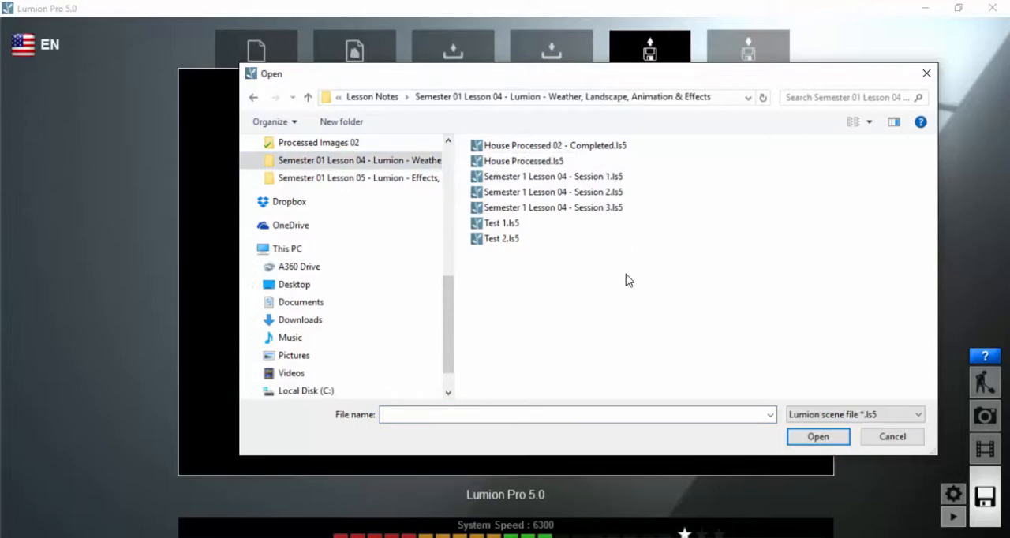
click(582, 192)
click(590, 176)
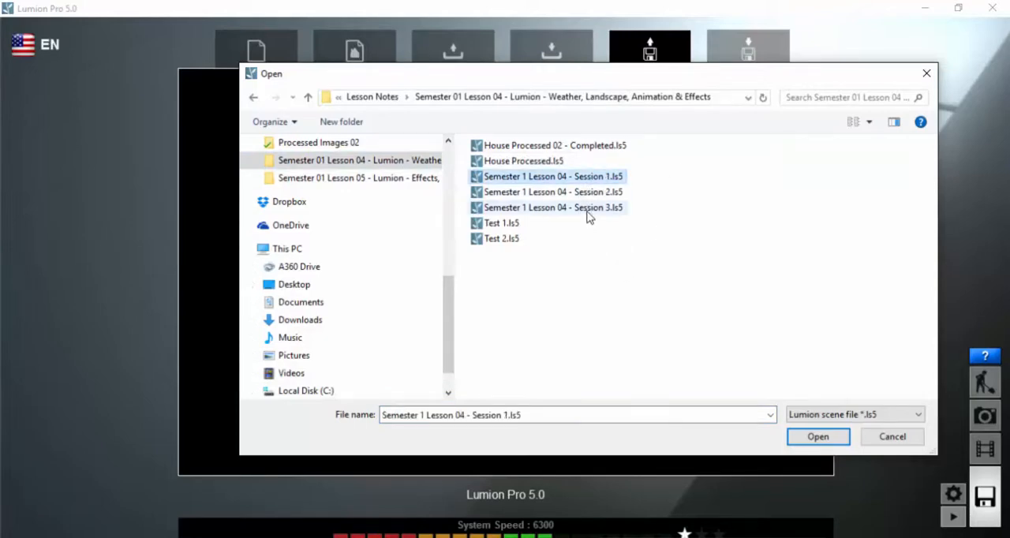
double_click(587, 208)
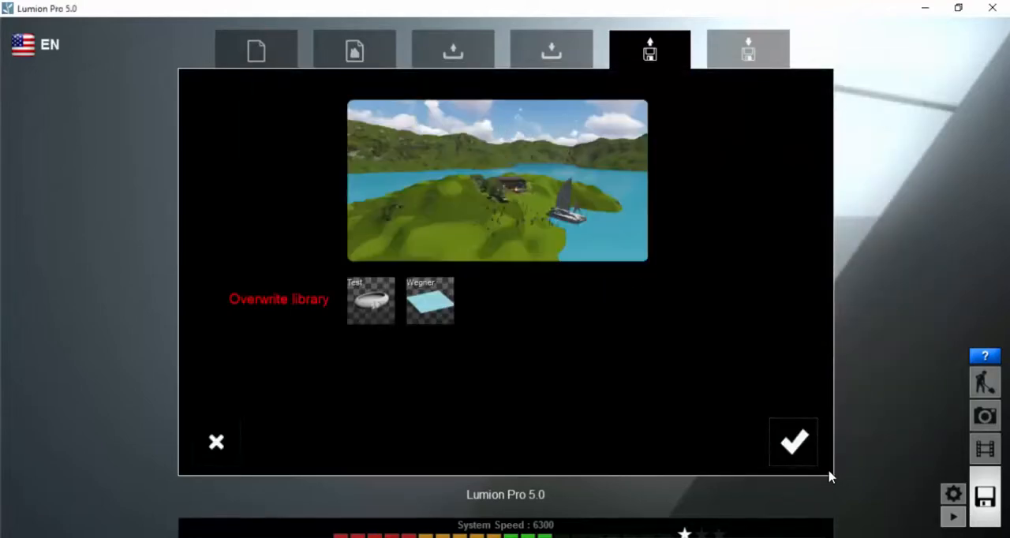
click(786, 449)
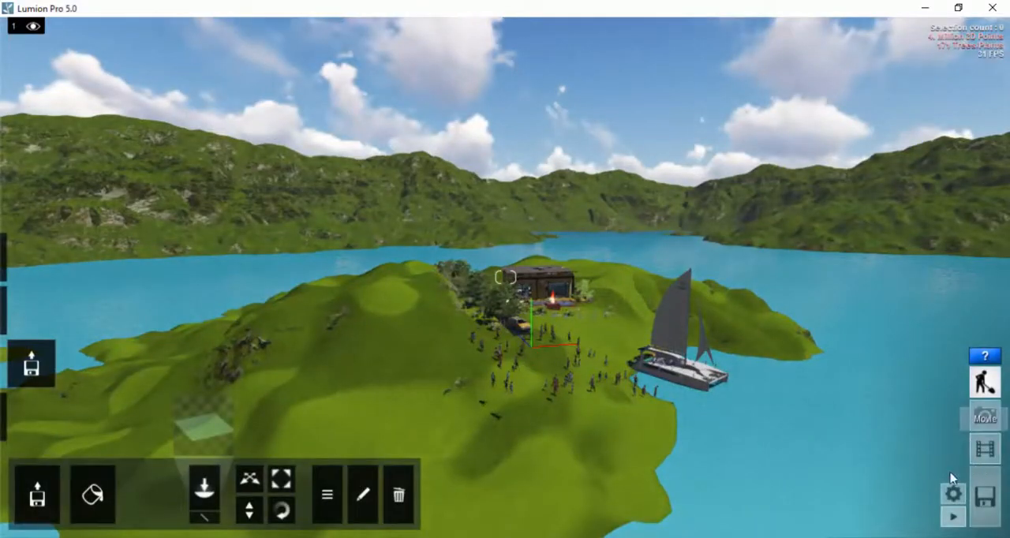
Step: Play back clip 4, the fountain flythrough, in the movie editor
click(984, 448)
click(494, 470)
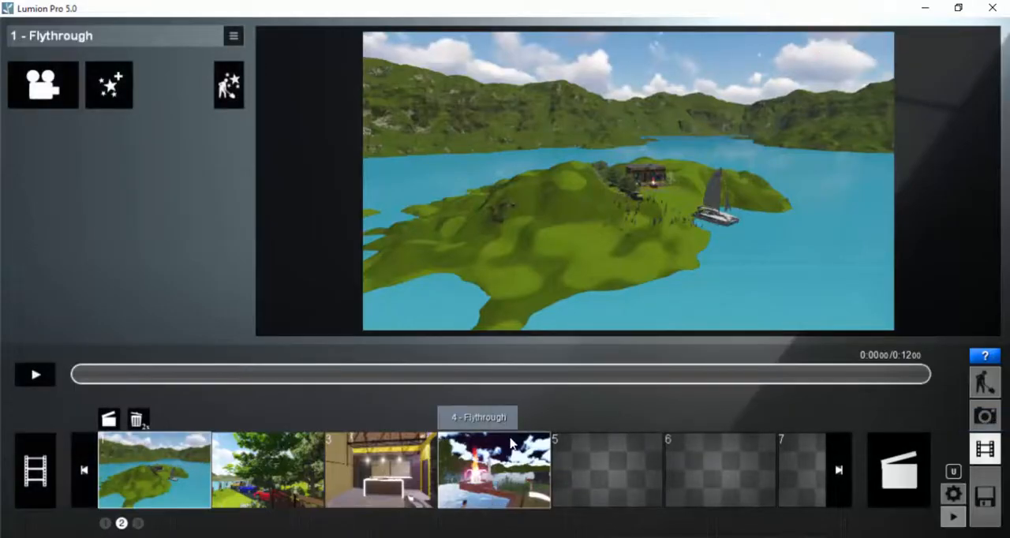
click(33, 375)
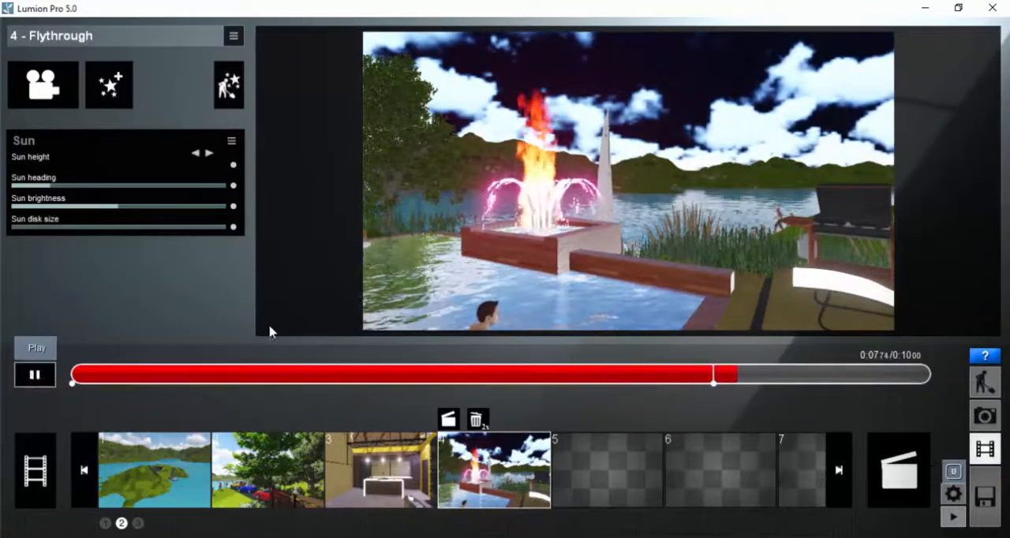
Step: Check the Move topic in the lesson plan PDF and return to Lumion to view movie clips 3 and 4
key(alt+Tab)
double_click(359, 180)
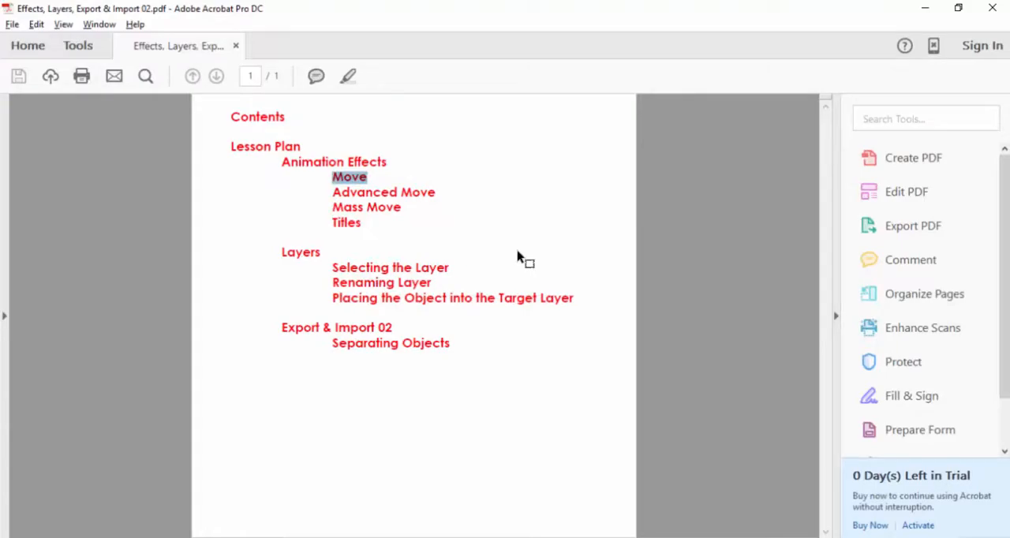
key(alt+Tab)
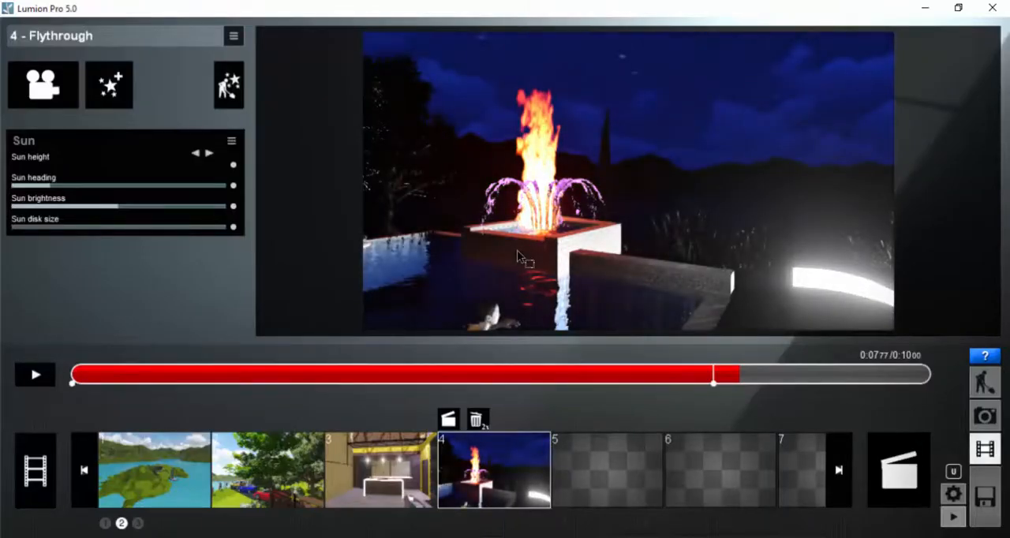
click(402, 482)
click(485, 481)
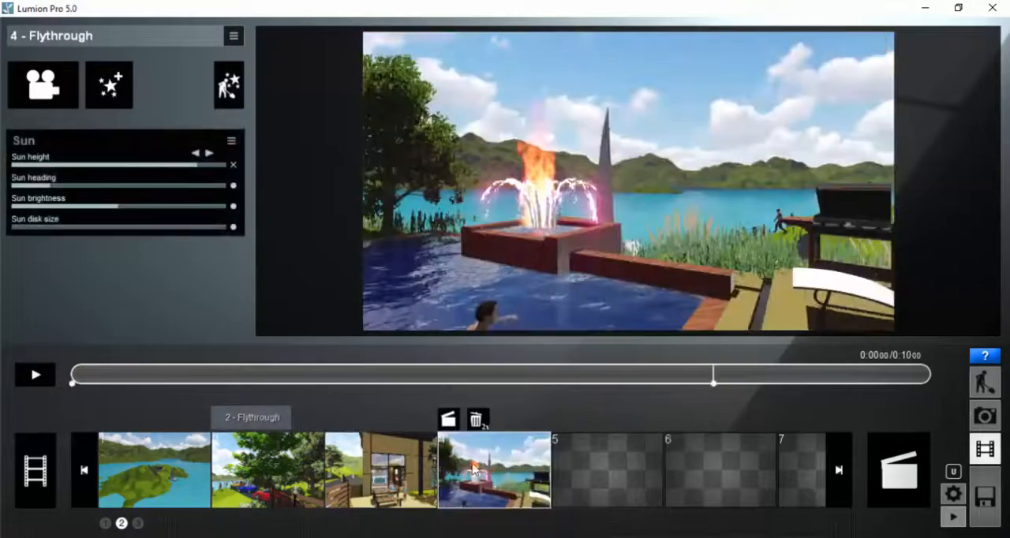
Step: Start recording a new clip in empty slot 5 and fly the camera to an aerial view of the house and sailboat
click(597, 474)
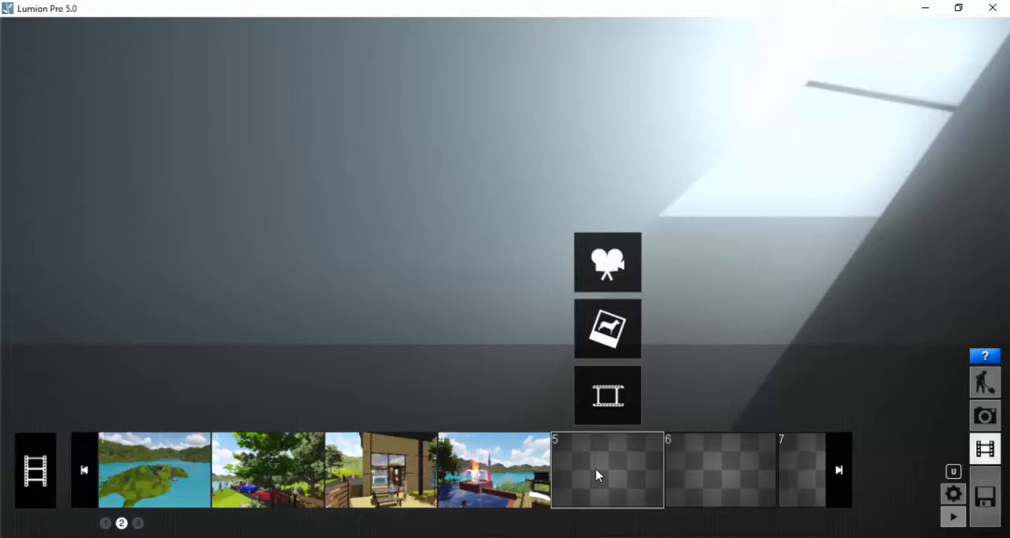
click(615, 257)
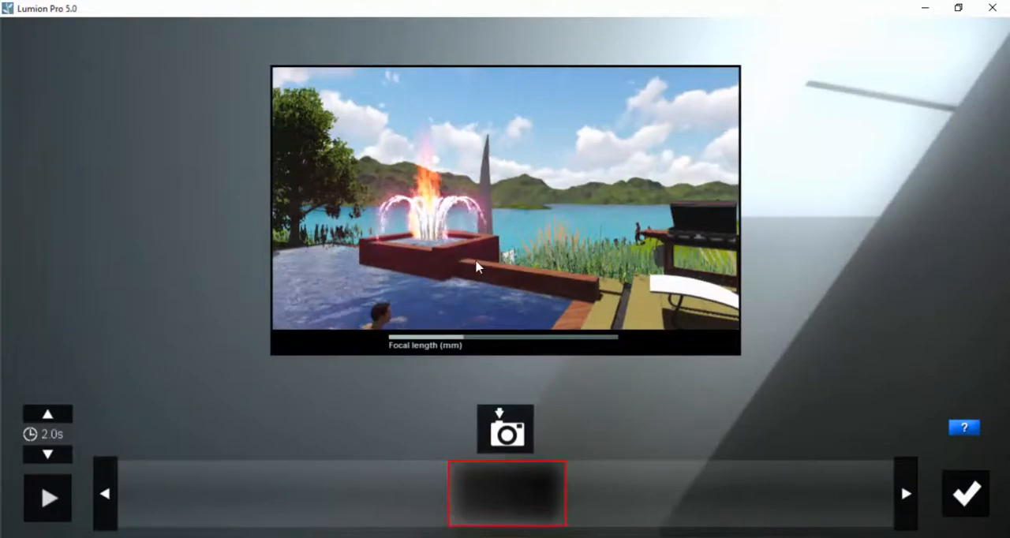
right_drag(469, 259, 518, 247)
scroll(521, 226, down, 10)
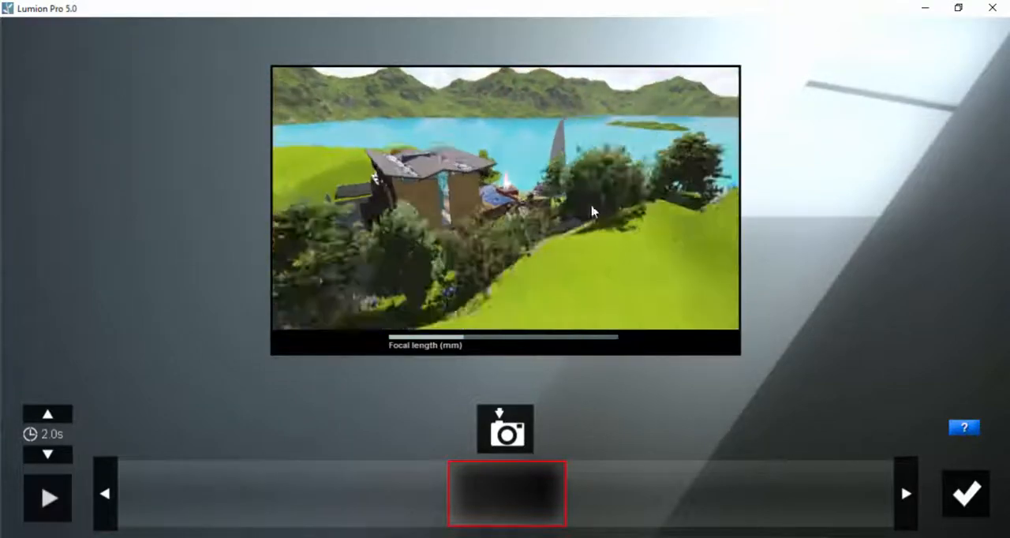
right_drag(593, 212, 585, 235)
scroll(591, 208, up, 8)
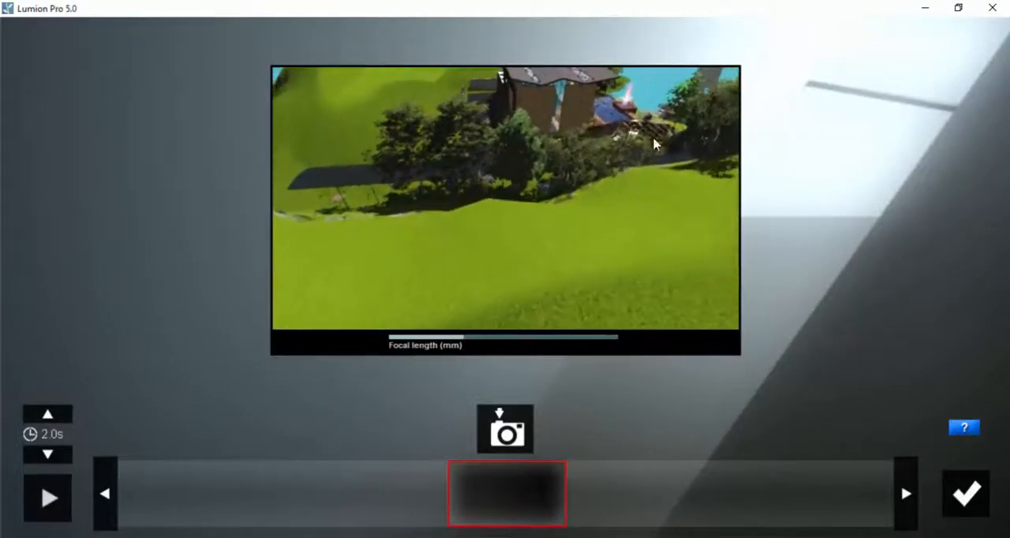
middle_drag(575, 185, 912, 2)
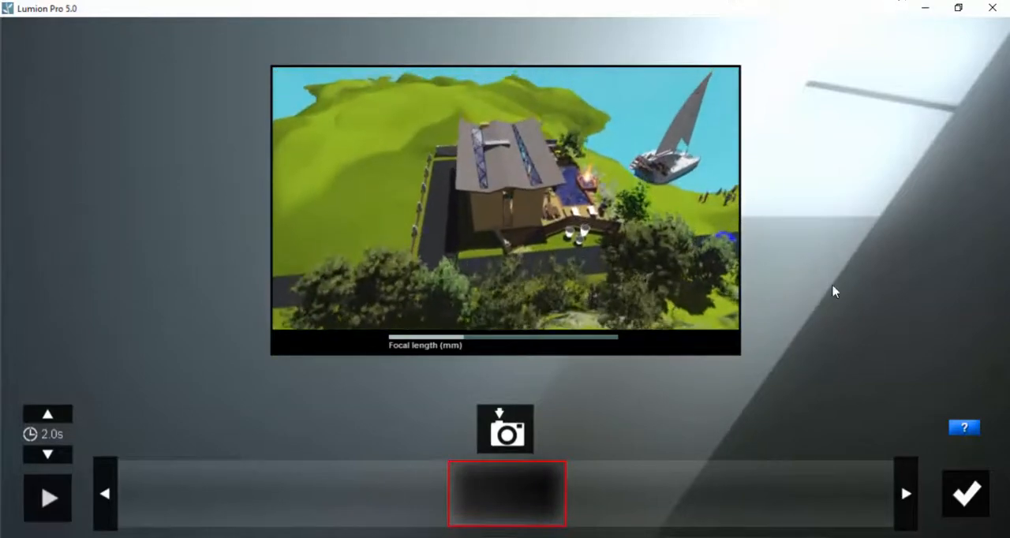
middle_drag(524, 252, 663, 199)
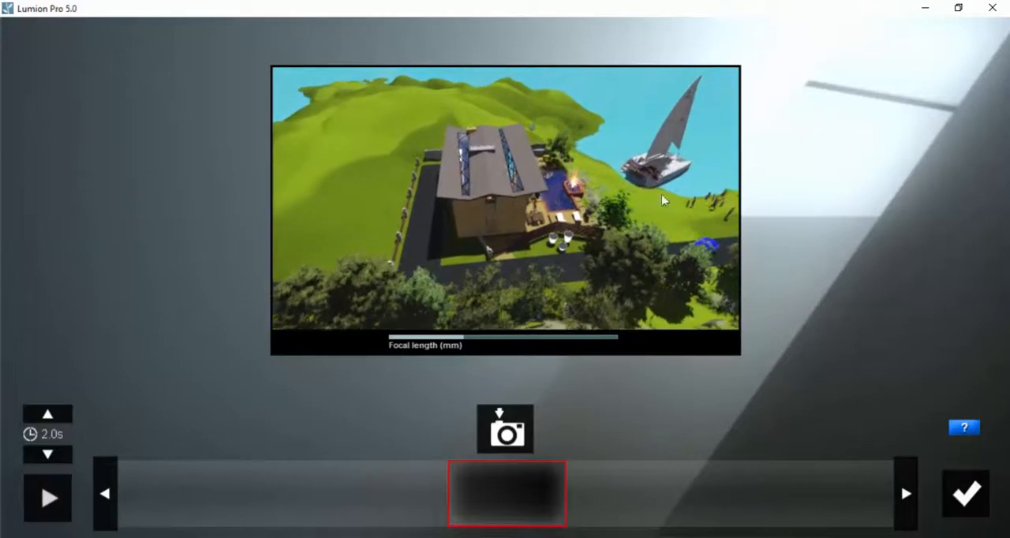
right_drag(605, 224, 654, 210)
right_drag(489, 271, 465, 266)
key(d)
key(d)
scroll(556, 202, down, 5)
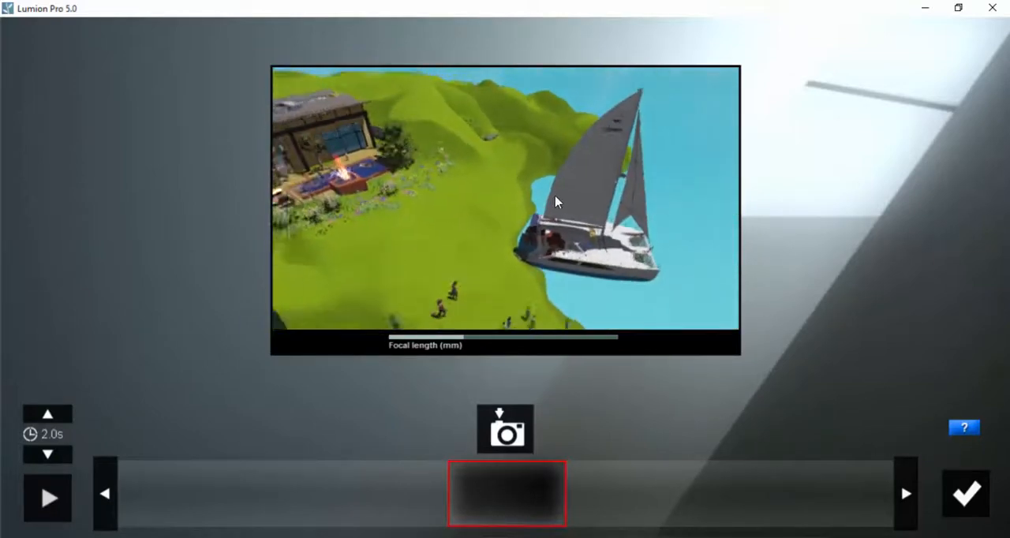
right_drag(543, 205, 552, 277)
middle_drag(553, 277, 534, 260)
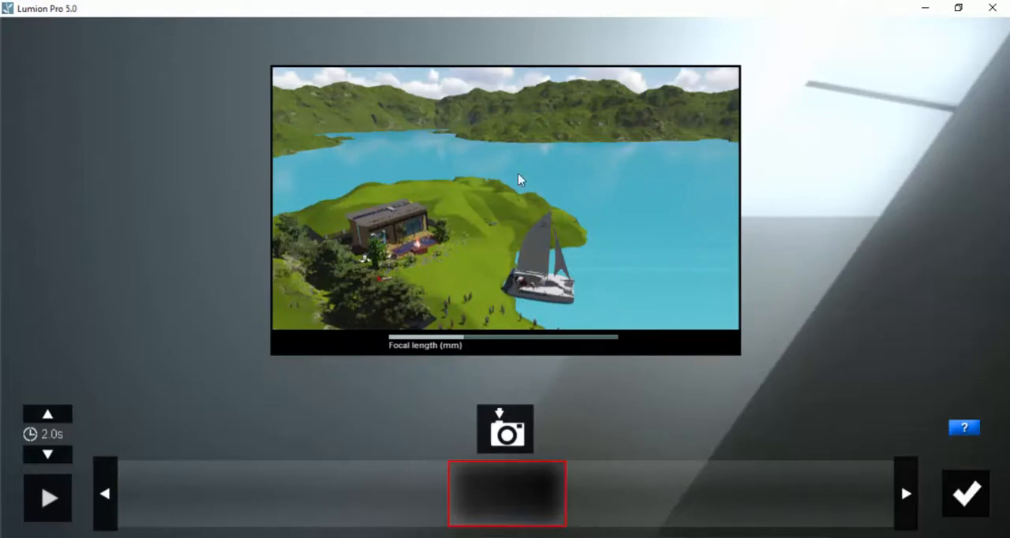
Step: Pull the camera back and frame the house, the crowd and the sailboat with open water beside the boat
mouse_move(487, 237)
right_down()
mouse_move(537, 232)
mouse_move(558, 194)
mouse_move(520, 329)
mouse_move(533, 282)
right_up()
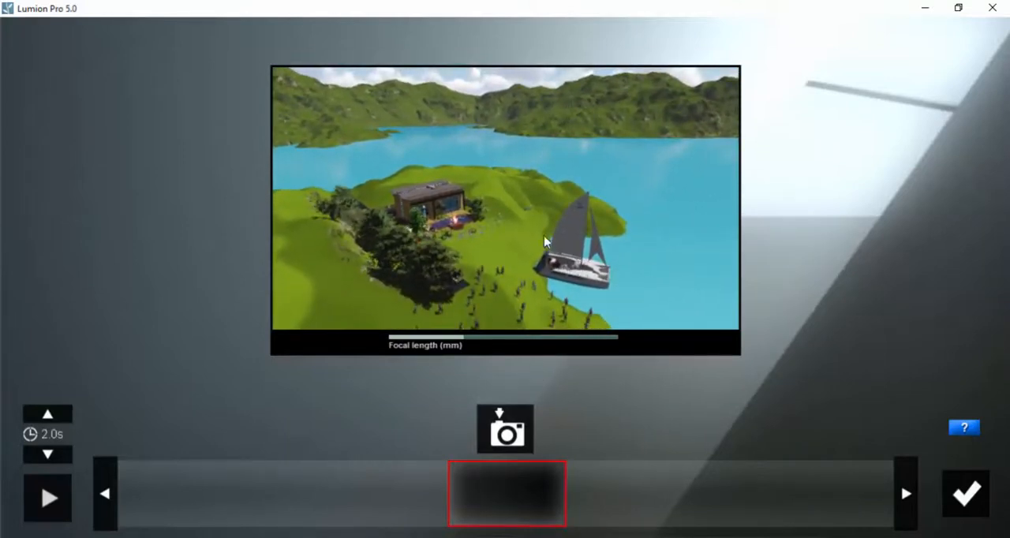
middle_drag(533, 283, 564, 511)
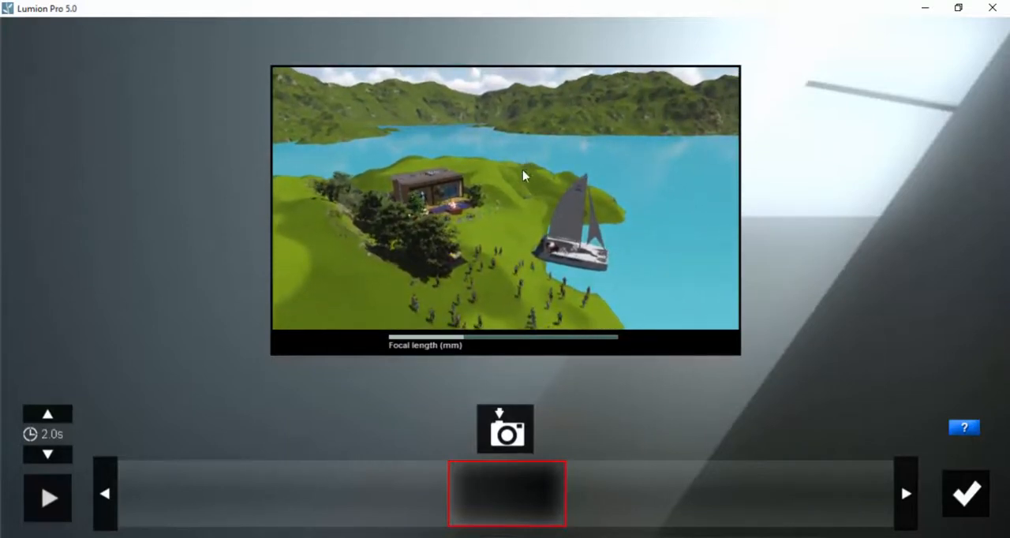
middle_drag(532, 253, 555, 329)
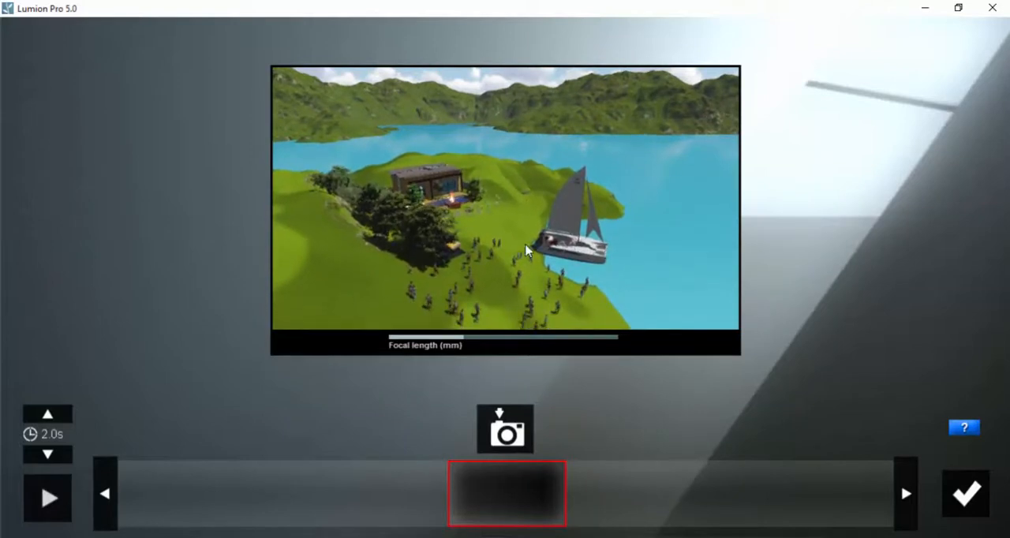
right_drag(525, 245, 514, 238)
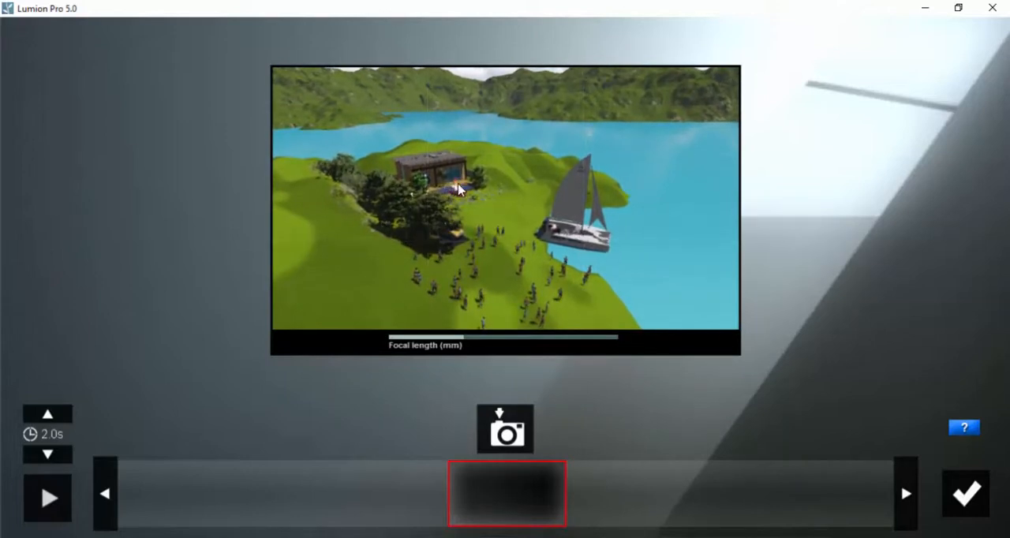
scroll(460, 190, down, 3)
middle_drag(658, 276, 677, 276)
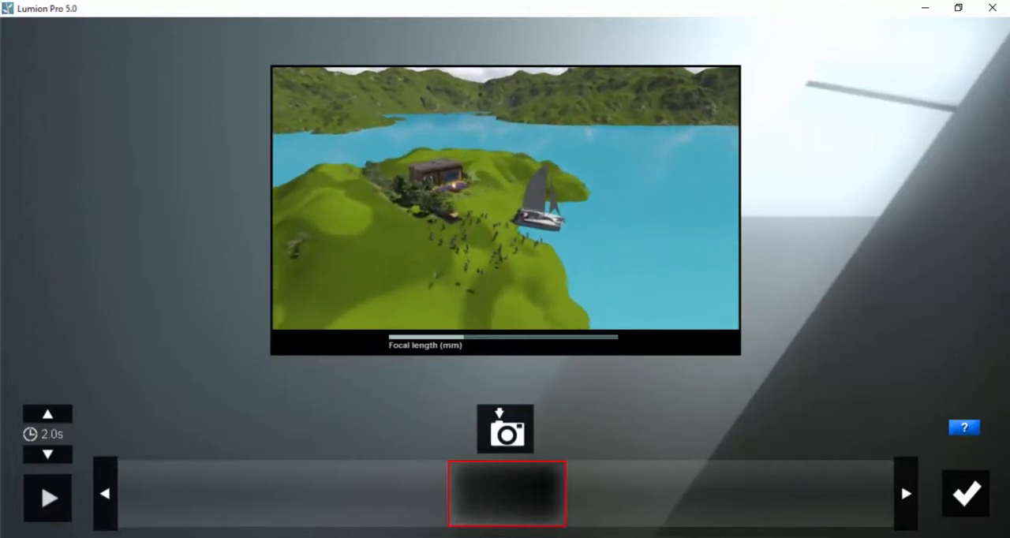
right_drag(650, 254, 602, 255)
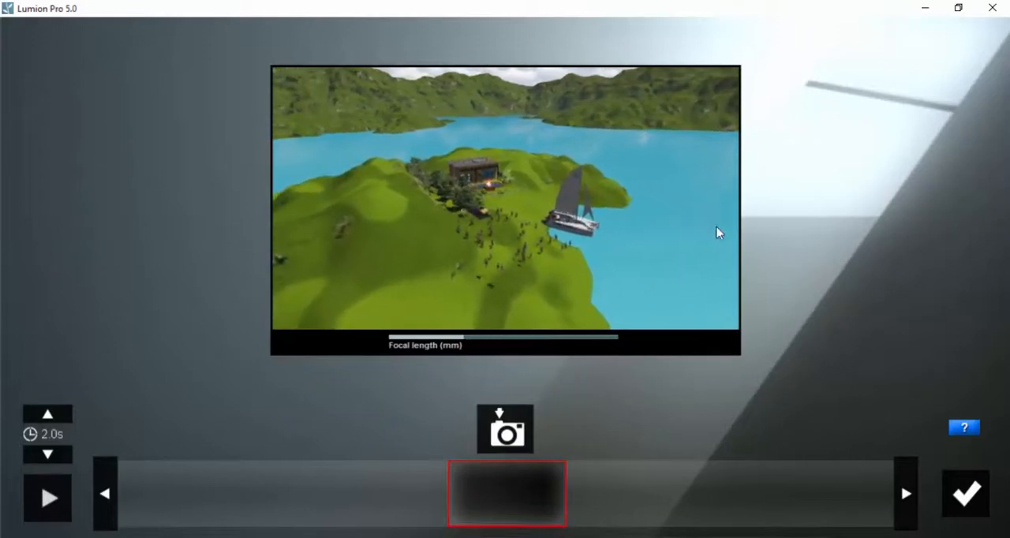
key(d)
key(d)
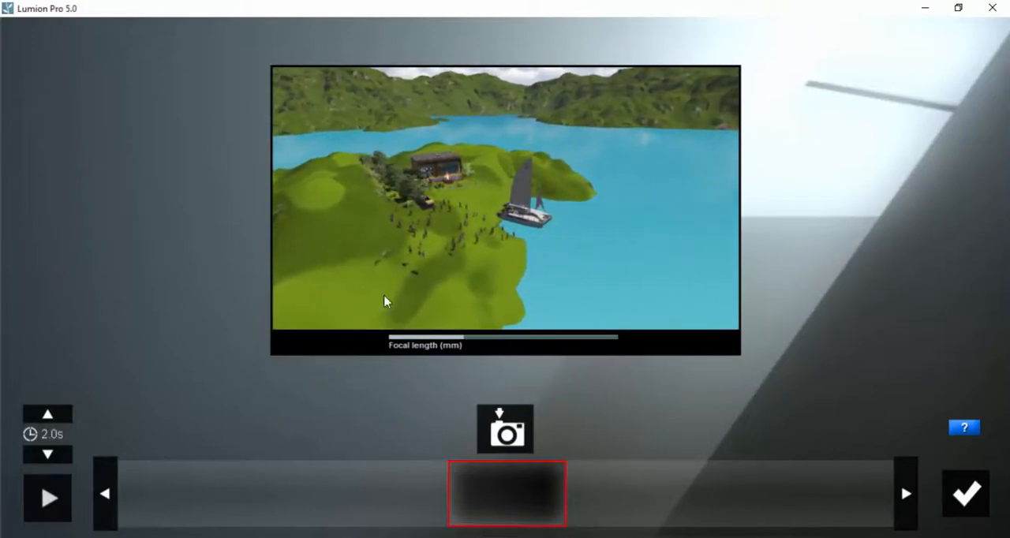
mouse_move(527, 274)
right_down()
mouse_move(550, 279)
mouse_move(533, 278)
mouse_move(541, 284)
right_up()
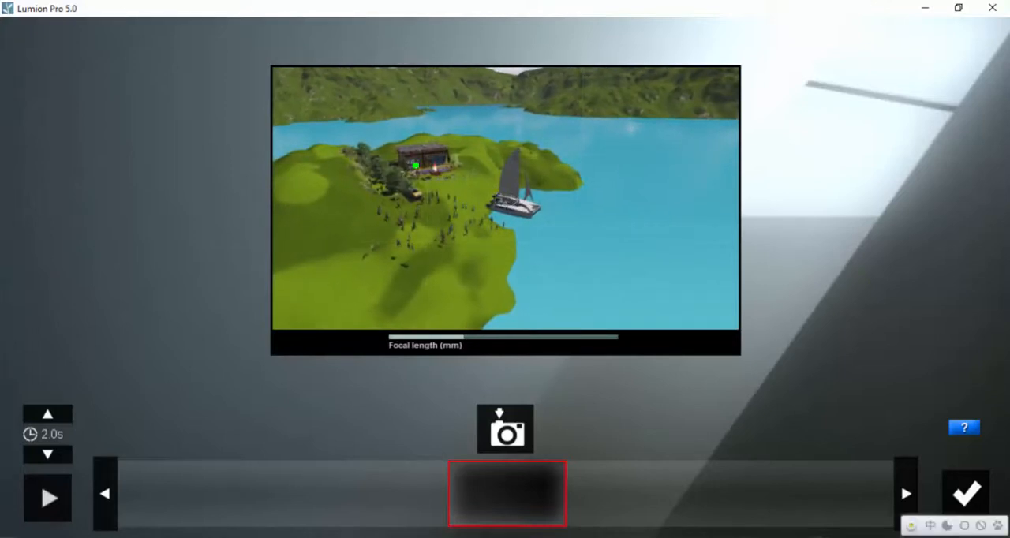
drag(425, 102, 430, 215)
drag(378, 149, 473, 148)
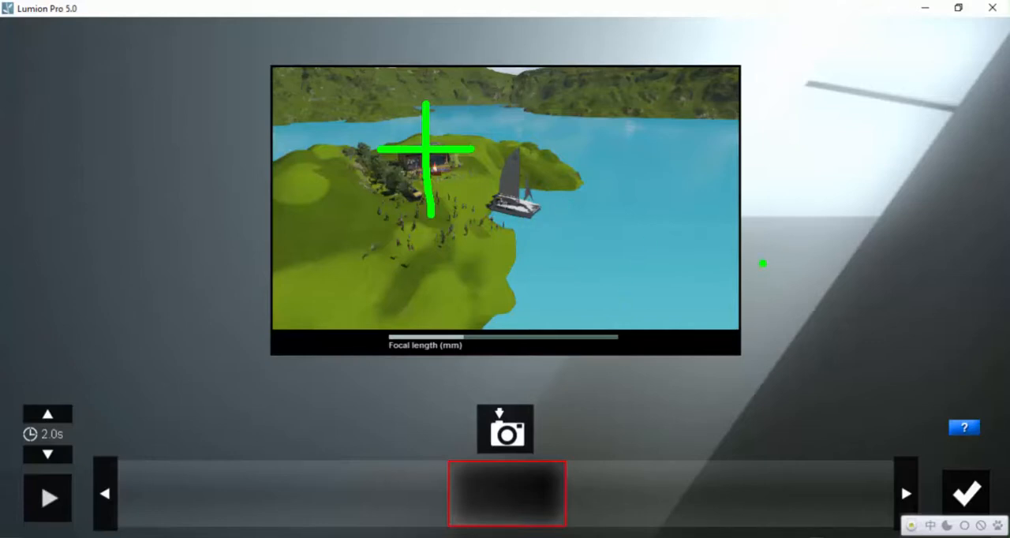
drag(762, 263, 719, 249)
mouse_move(663, 229)
mouse_down()
mouse_move(496, 203)
mouse_move(514, 229)
mouse_move(534, 183)
mouse_up()
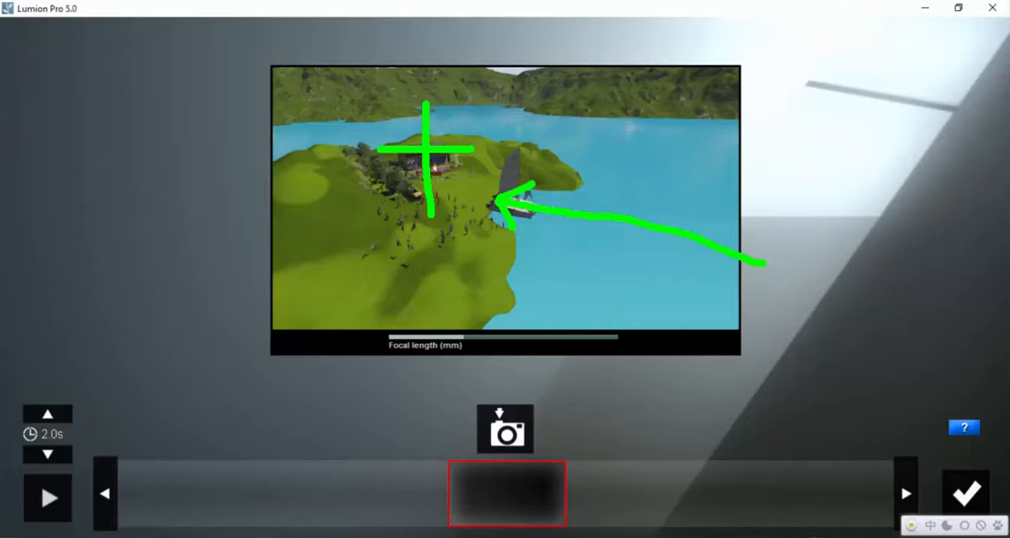
drag(420, 104, 418, 197)
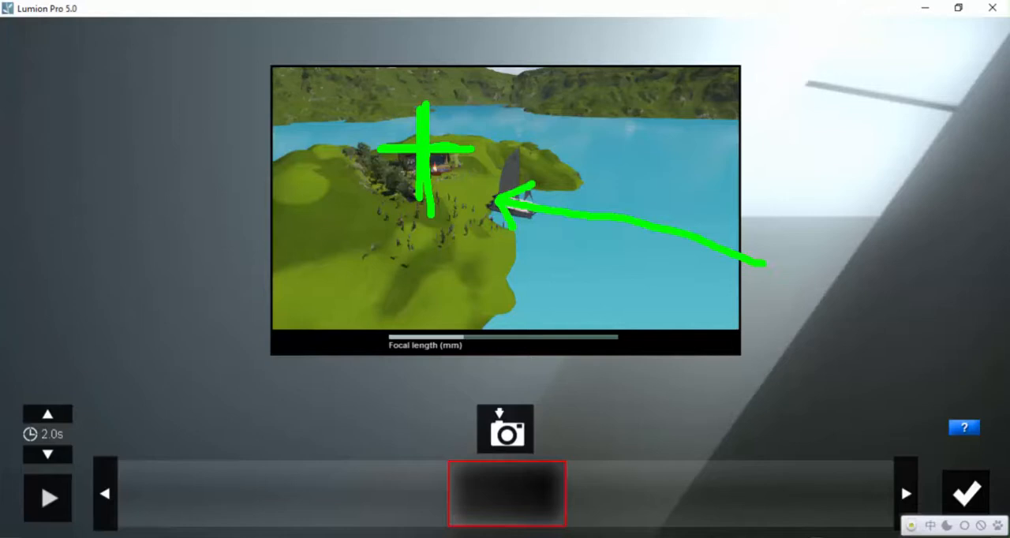
key(Escape)
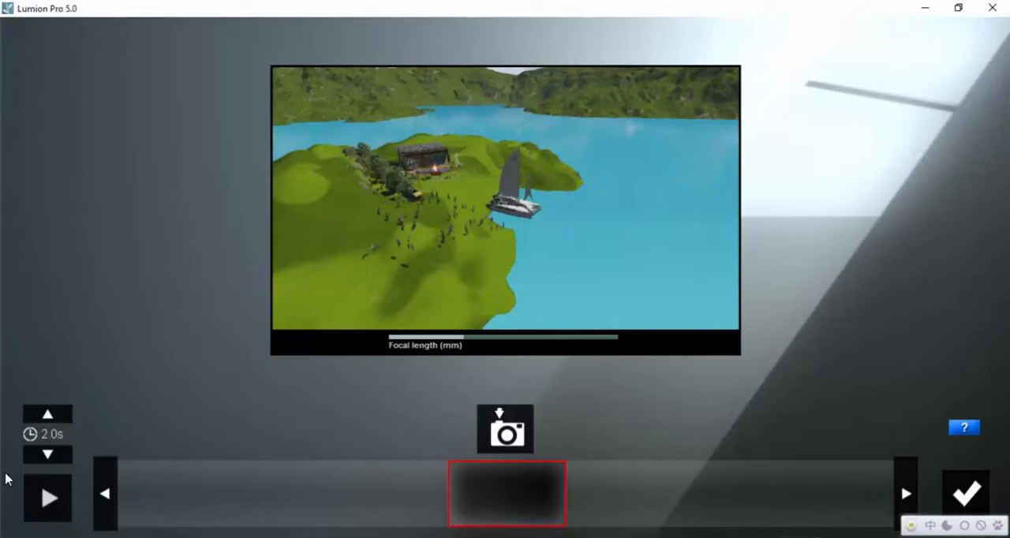
Step: Increase the clip's duration to 6.0 seconds
click(67, 415)
click(68, 415)
click(68, 415)
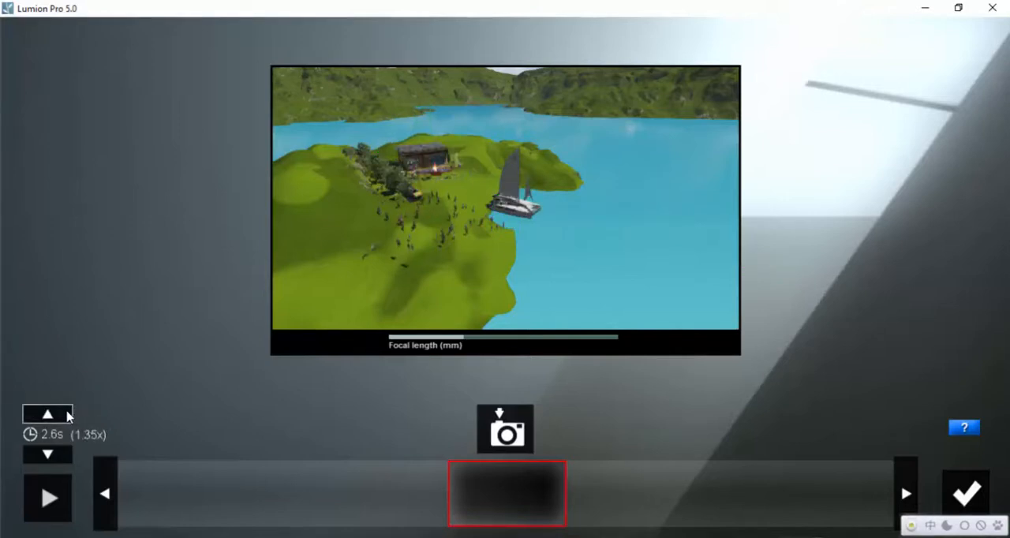
click(68, 415)
click(68, 415)
click(68, 415)
click(68, 415)
click(67, 415)
click(68, 415)
click(67, 415)
click(68, 415)
click(68, 415)
click(68, 415)
click(68, 415)
click(68, 415)
click(68, 415)
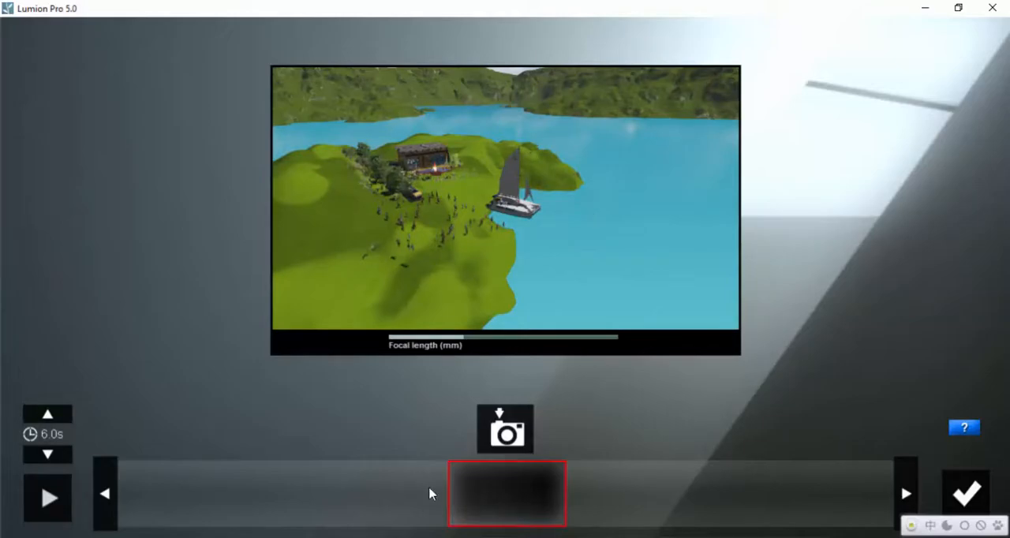
Step: Capture the current view as the clip's only keyframe and save the recording as clip 5
click(511, 434)
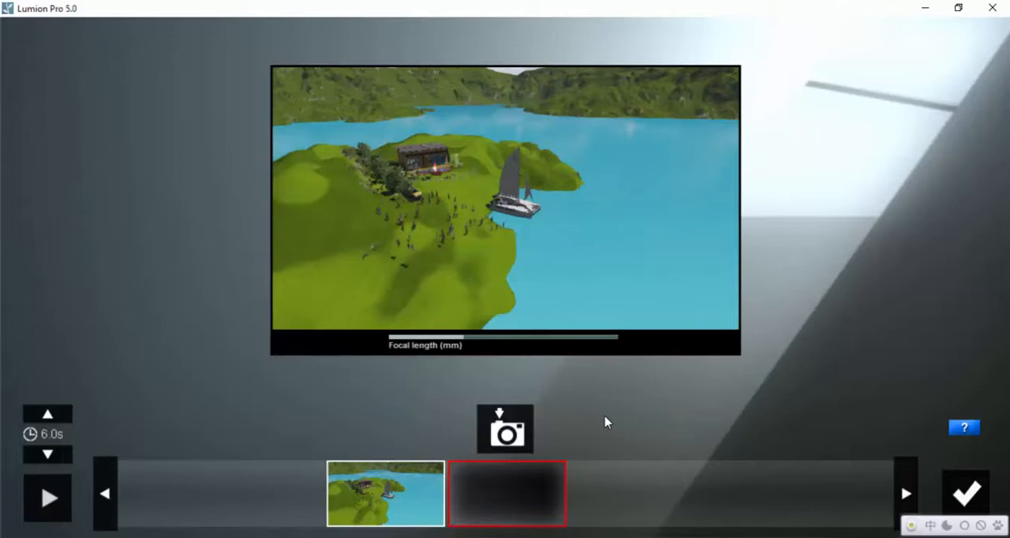
mouse_move(970, 501)
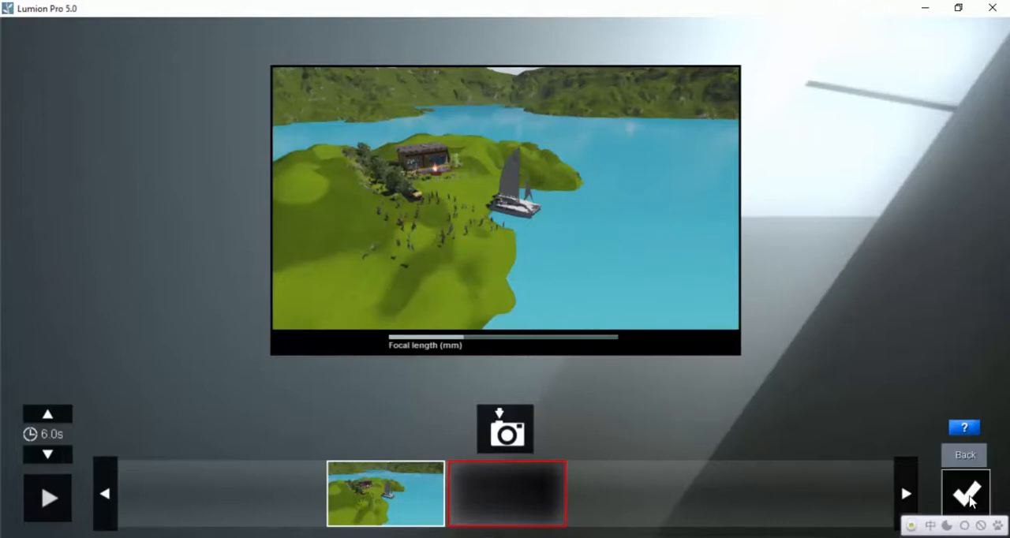
click(970, 501)
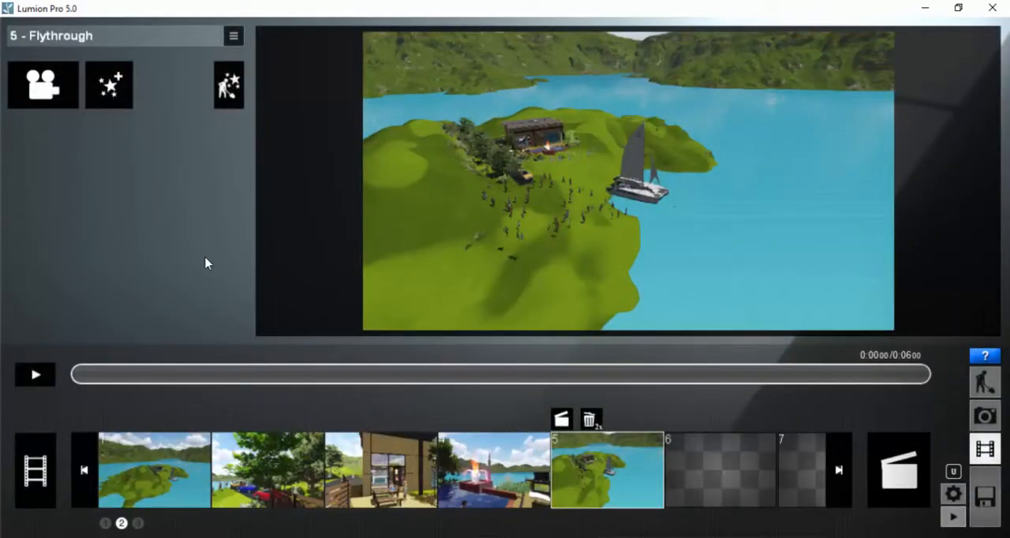
Step: Play back part of clip 5 and return its timeline to the start
click(38, 375)
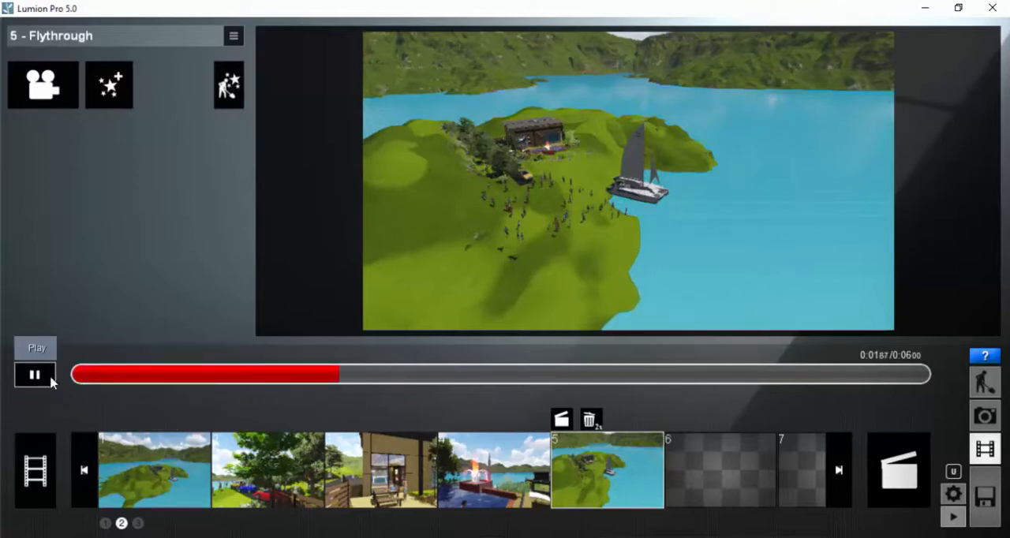
click(42, 379)
click(71, 382)
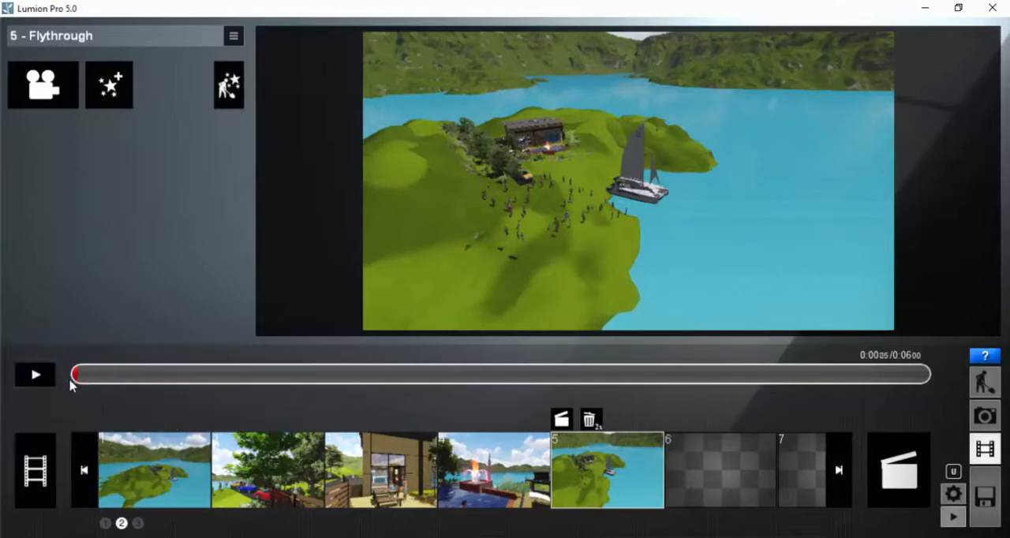
Step: Browse the Objects category of the movie effects to locate the Move effect
click(117, 97)
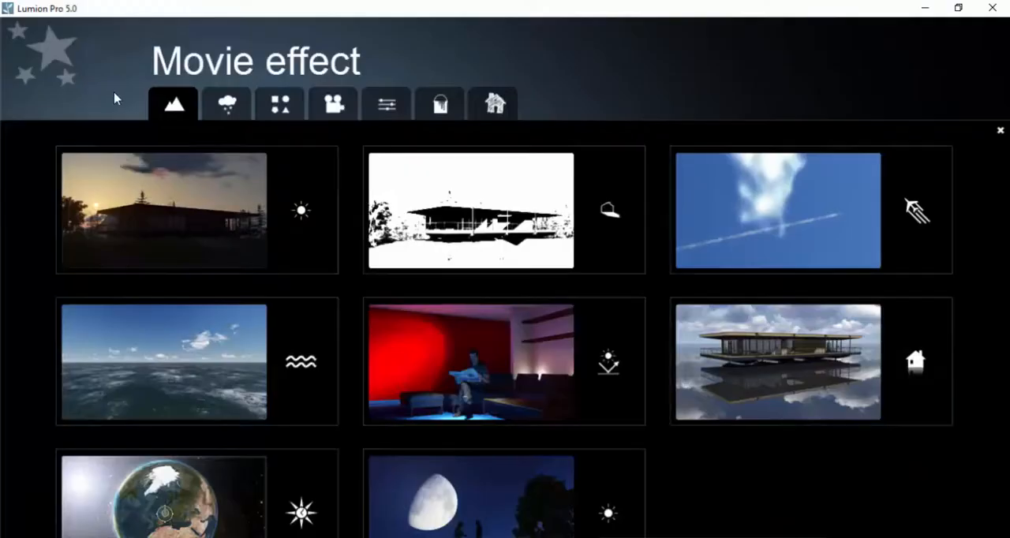
click(282, 104)
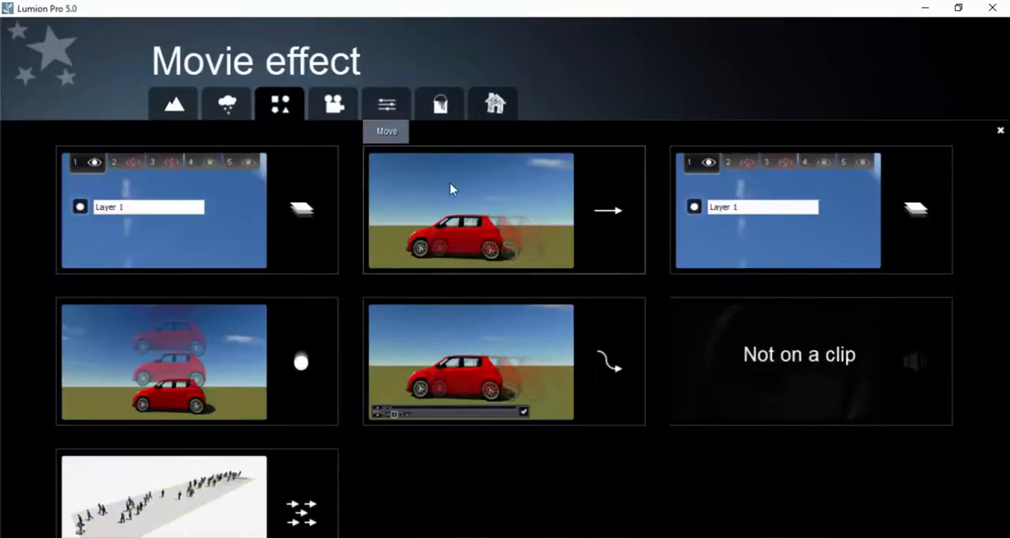
key(ctrl+2)
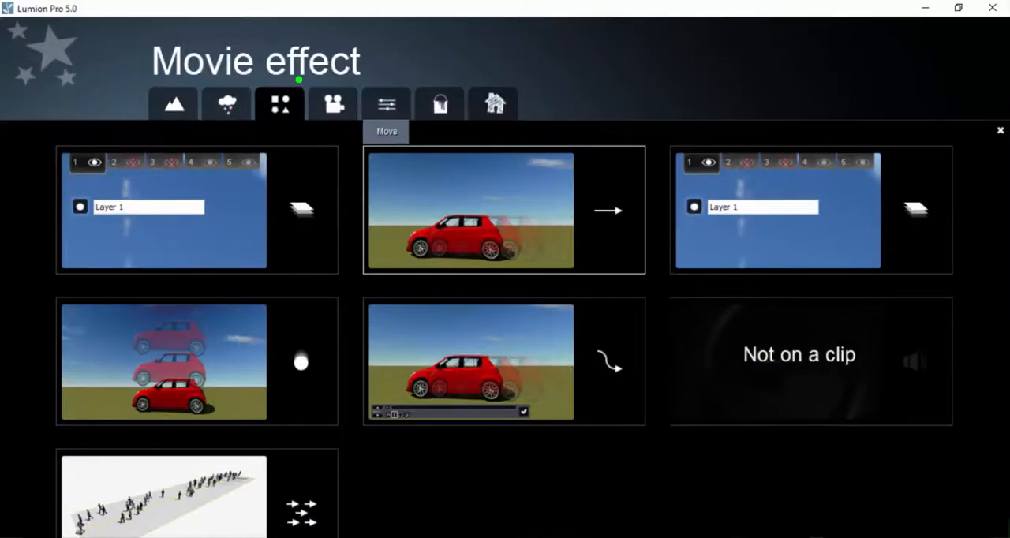
mouse_move(283, 81)
mouse_down()
mouse_move(269, 82)
mouse_move(276, 129)
mouse_move(302, 79)
mouse_move(274, 78)
mouse_up()
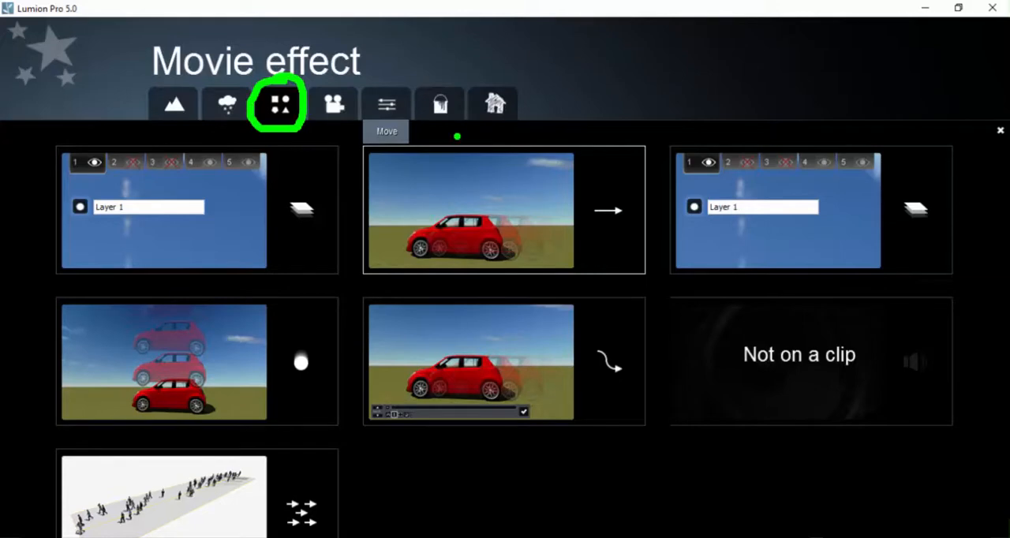
mouse_move(457, 136)
mouse_down()
mouse_move(442, 184)
mouse_move(489, 181)
mouse_move(496, 167)
mouse_up()
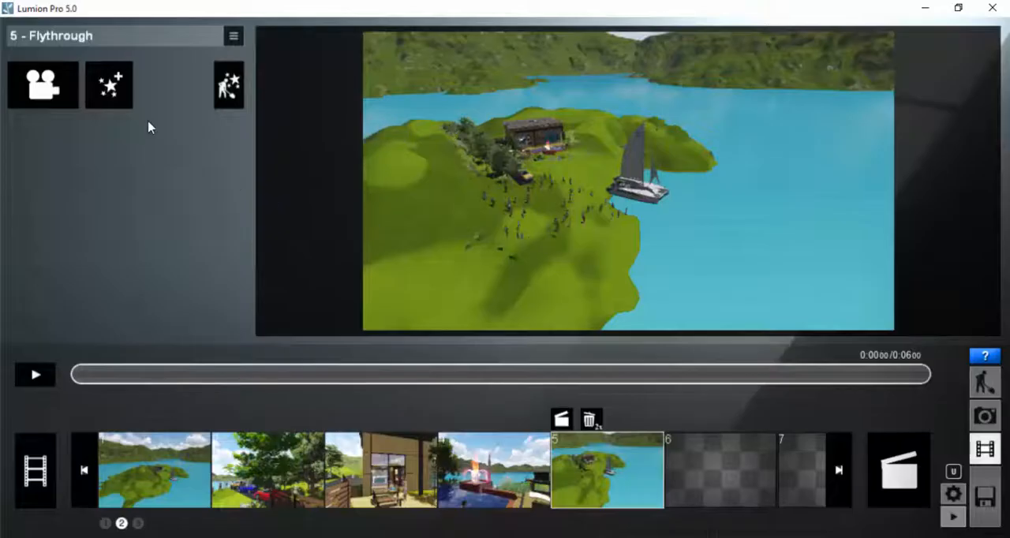
Step: Add the Move effect to clip 5 and open it for editing in the scene
click(109, 84)
click(559, 230)
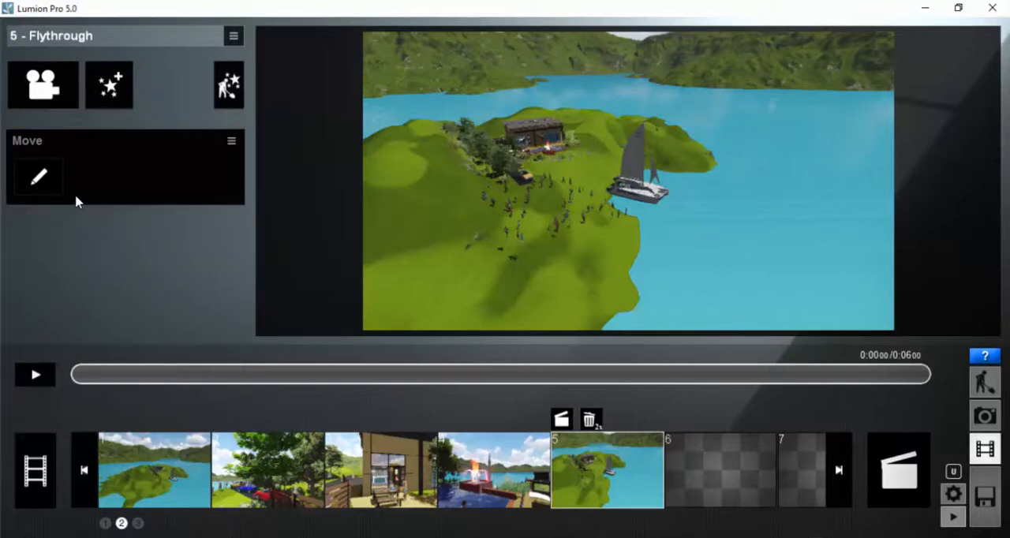
click(41, 174)
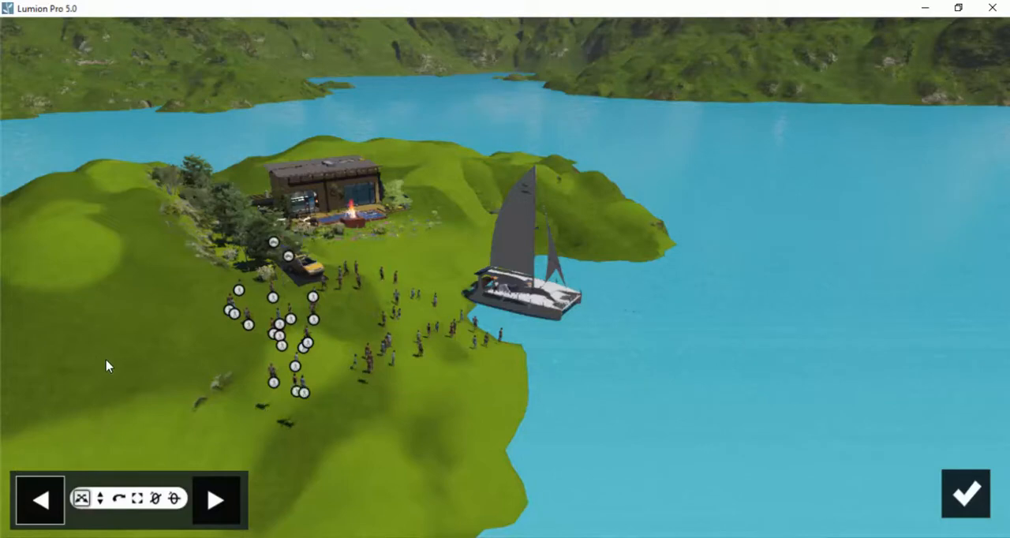
key(ctrl+2)
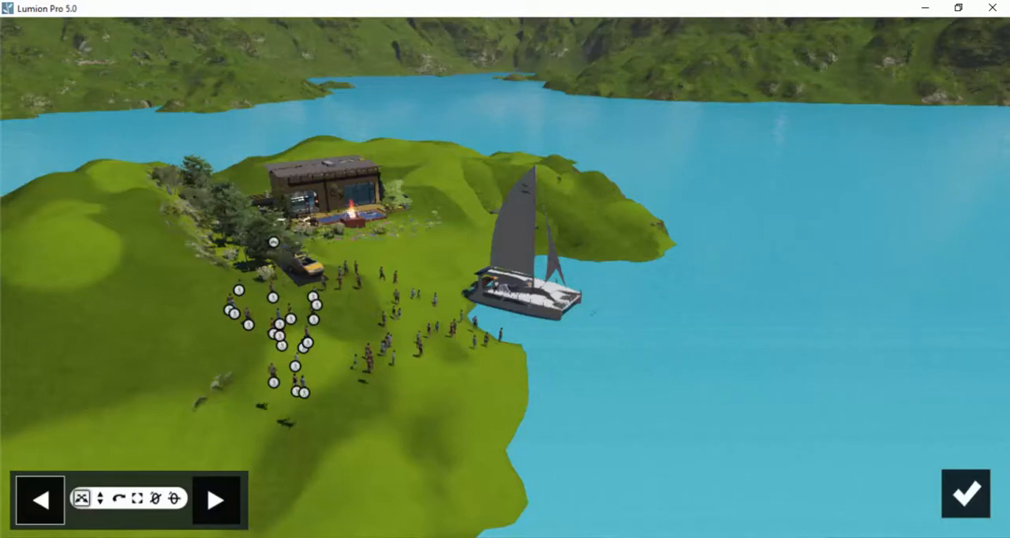
mouse_move(45, 420)
mouse_down()
mouse_move(41, 476)
mouse_move(24, 451)
mouse_move(66, 448)
mouse_up()
mouse_move(55, 356)
mouse_down()
mouse_move(29, 378)
mouse_move(70, 385)
mouse_move(30, 394)
mouse_up()
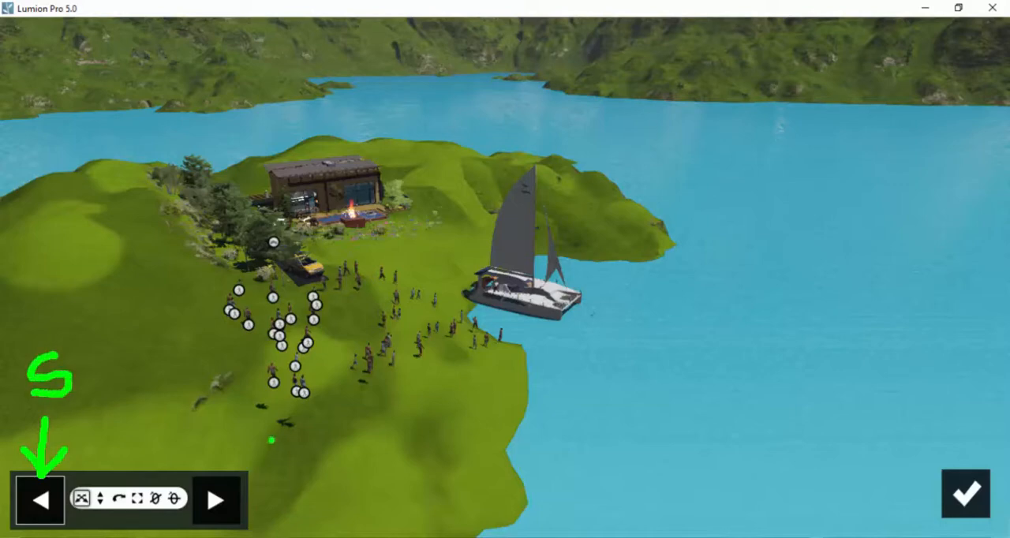
mouse_move(273, 425)
mouse_down()
mouse_move(235, 475)
mouse_move(230, 446)
mouse_move(273, 478)
mouse_up()
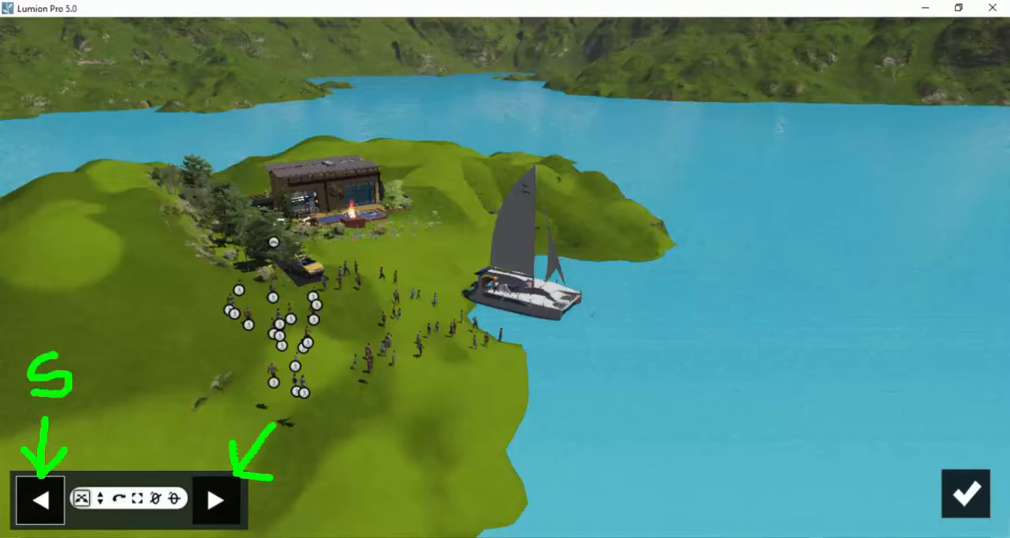
drag(313, 364, 275, 389)
mouse_move(275, 389)
mouse_down()
mouse_move(304, 393)
mouse_move(272, 409)
mouse_move(319, 431)
mouse_up()
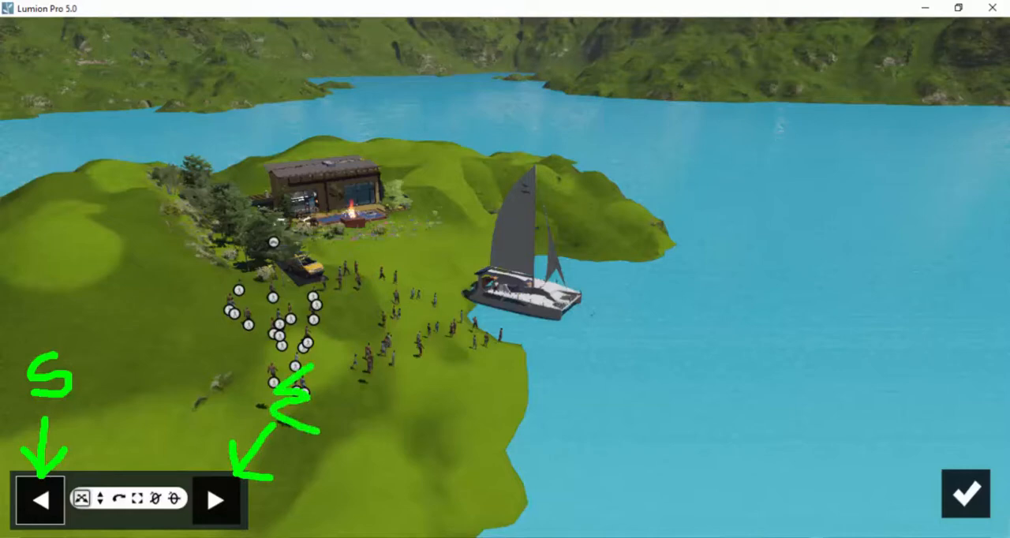
click(496, 471)
mouse_move(980, 306)
mouse_down()
mouse_move(958, 378)
mouse_move(981, 303)
mouse_move(986, 403)
mouse_move(1008, 408)
mouse_move(964, 431)
mouse_up()
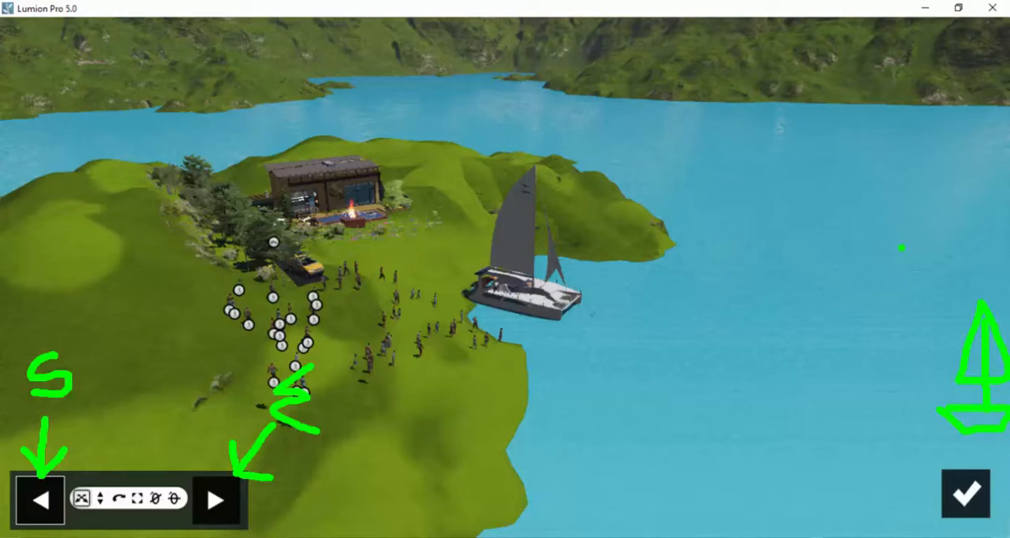
mouse_move(979, 187)
mouse_down()
mouse_move(956, 192)
mouse_move(984, 225)
mouse_move(947, 242)
mouse_up()
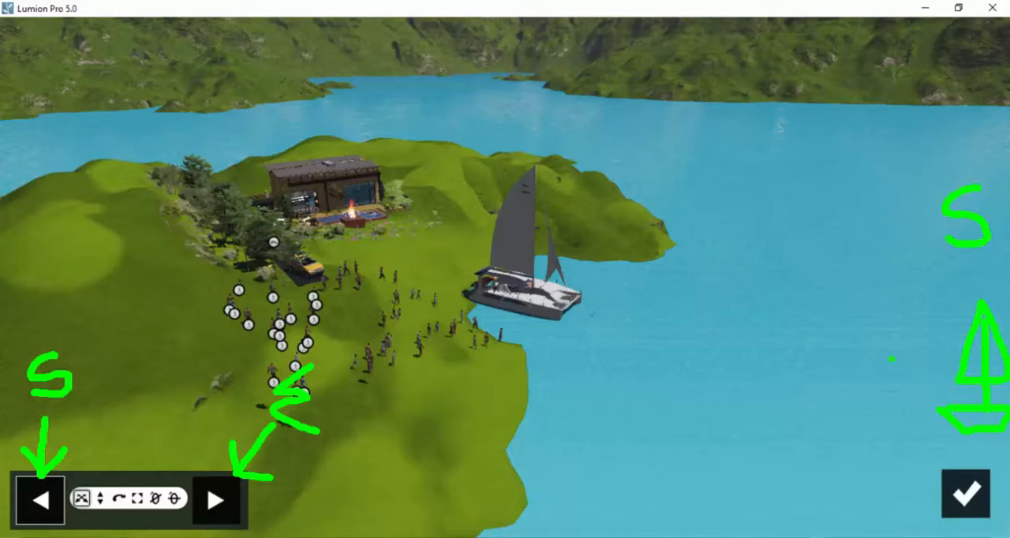
mouse_move(942, 388)
mouse_down()
mouse_move(531, 291)
mouse_move(544, 319)
mouse_move(541, 286)
mouse_move(575, 272)
mouse_up()
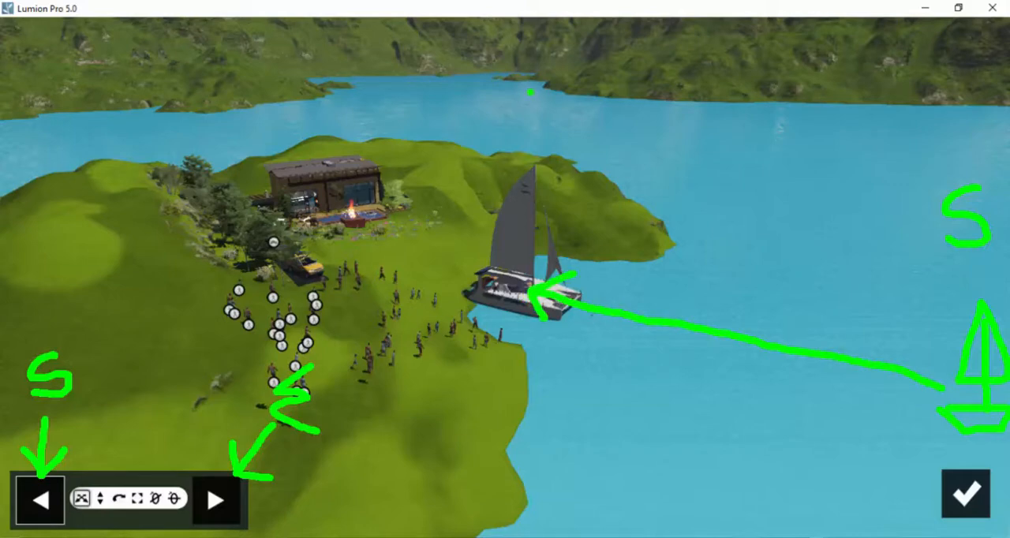
mouse_move(531, 92)
mouse_down()
mouse_move(537, 119)
mouse_move(490, 146)
mouse_move(555, 157)
mouse_up()
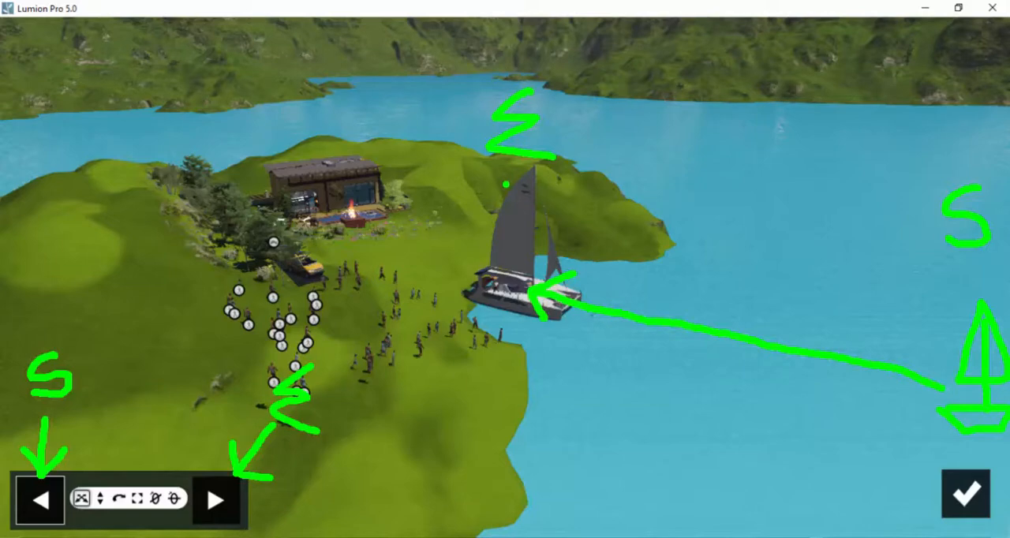
key(Escape)
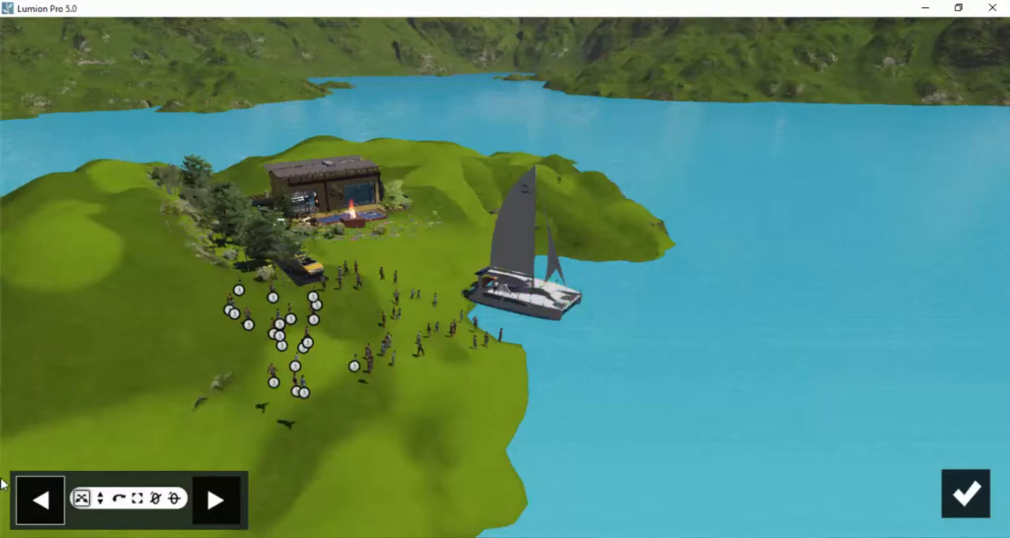
Step: Set the sailboat's start position for the Move effect out on the open water, away from the shore at the edge of the view
click(231, 498)
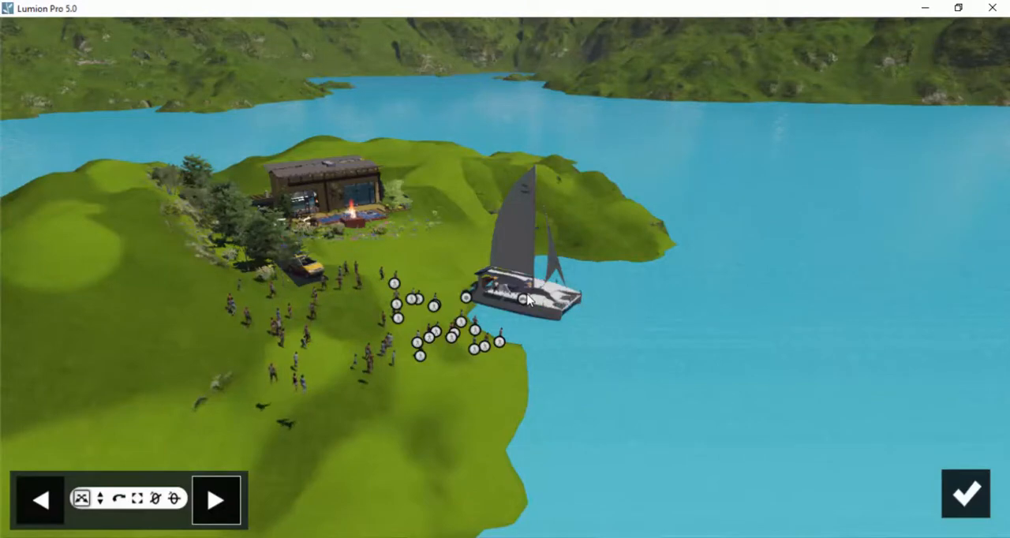
click(37, 503)
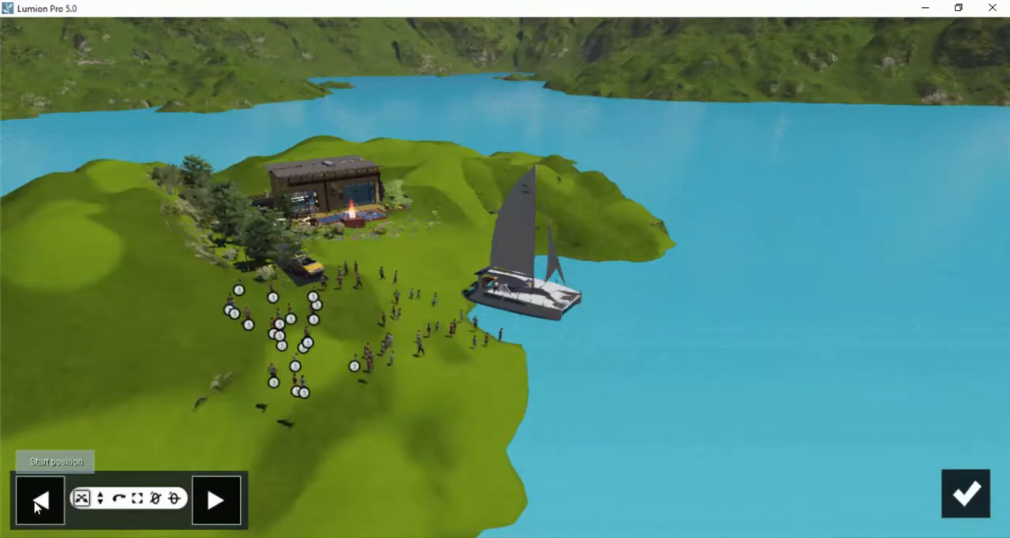
click(36, 508)
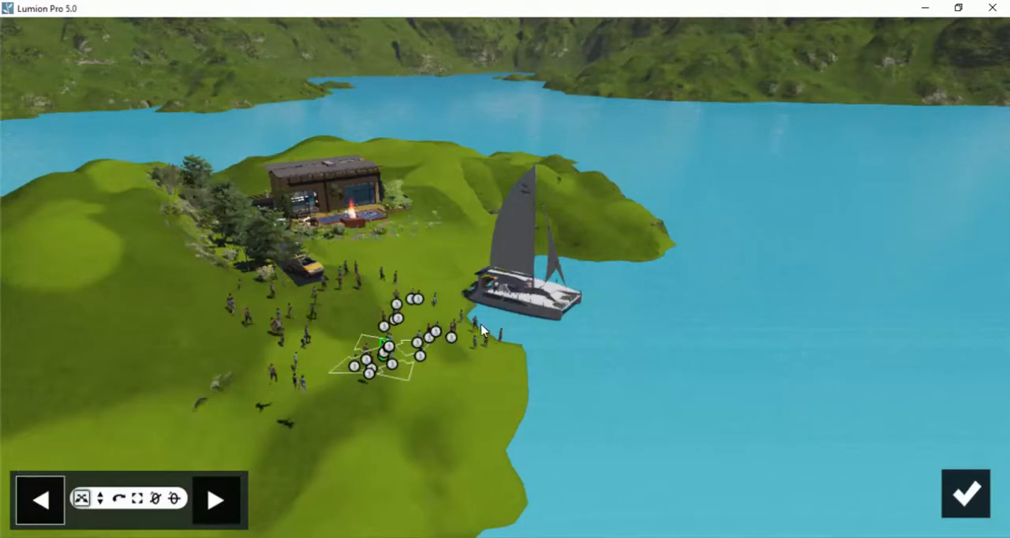
key(ctrl+2)
mouse_move(75, 457)
mouse_down()
mouse_move(62, 476)
mouse_move(82, 518)
mouse_move(194, 520)
mouse_move(190, 470)
mouse_move(105, 456)
mouse_move(61, 464)
mouse_up()
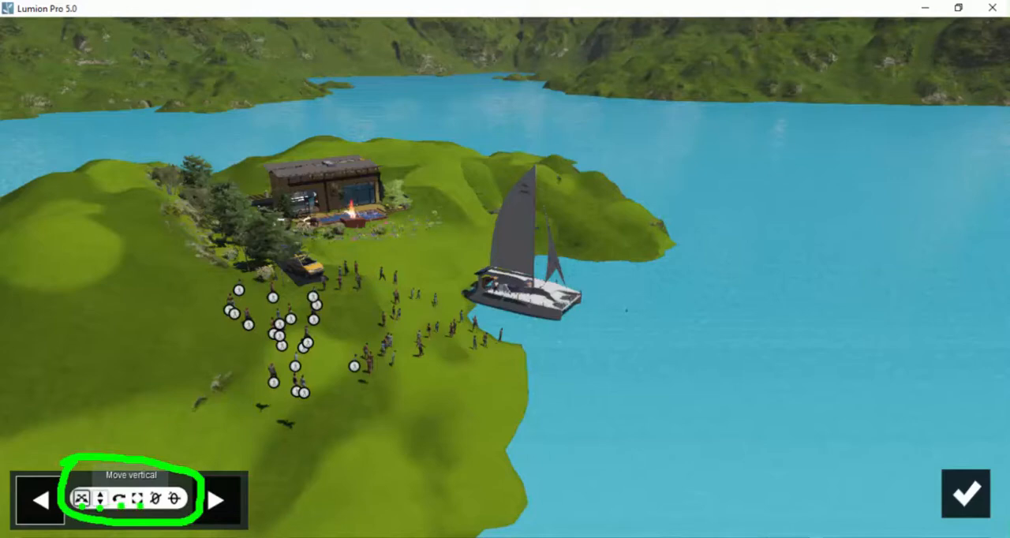
key(Escape)
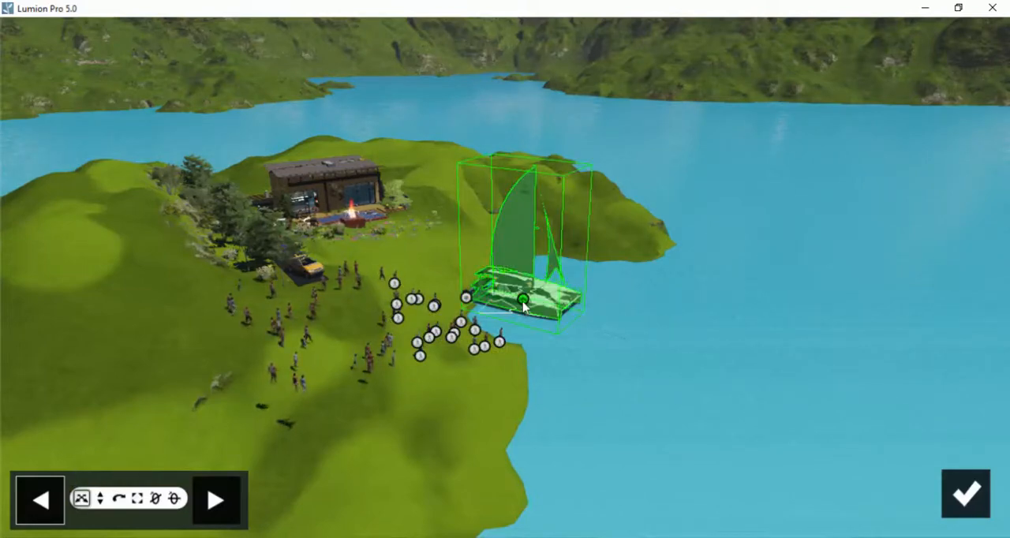
drag(522, 299, 1008, 408)
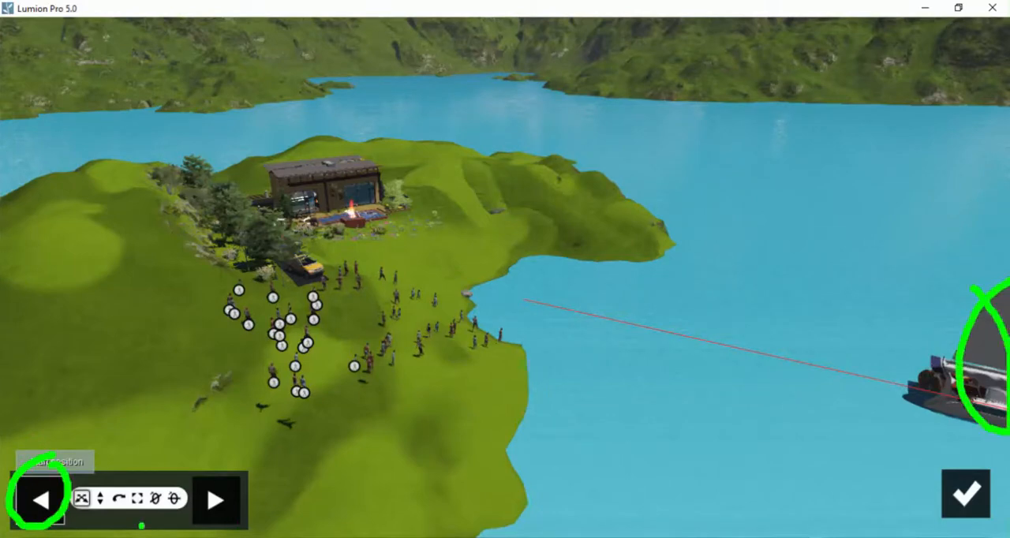
Step: Check the sailboat's end position beside the shore, finish editing the Move effect and play back clip 5
click(222, 501)
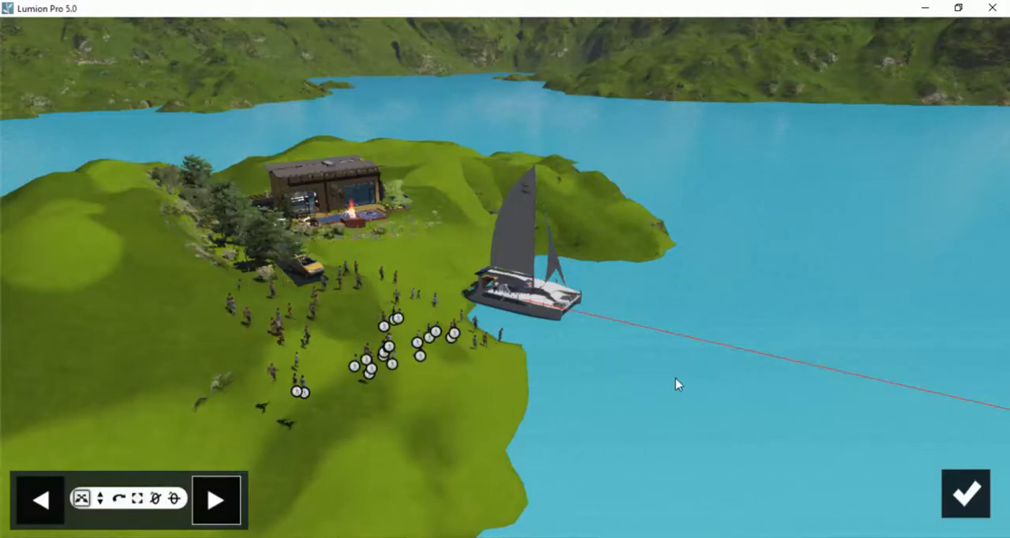
click(967, 494)
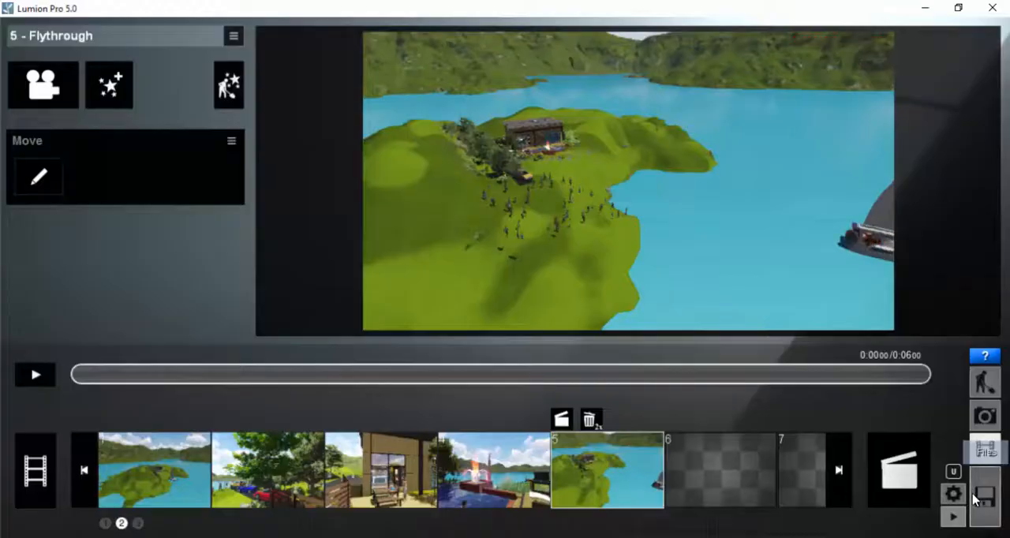
click(34, 376)
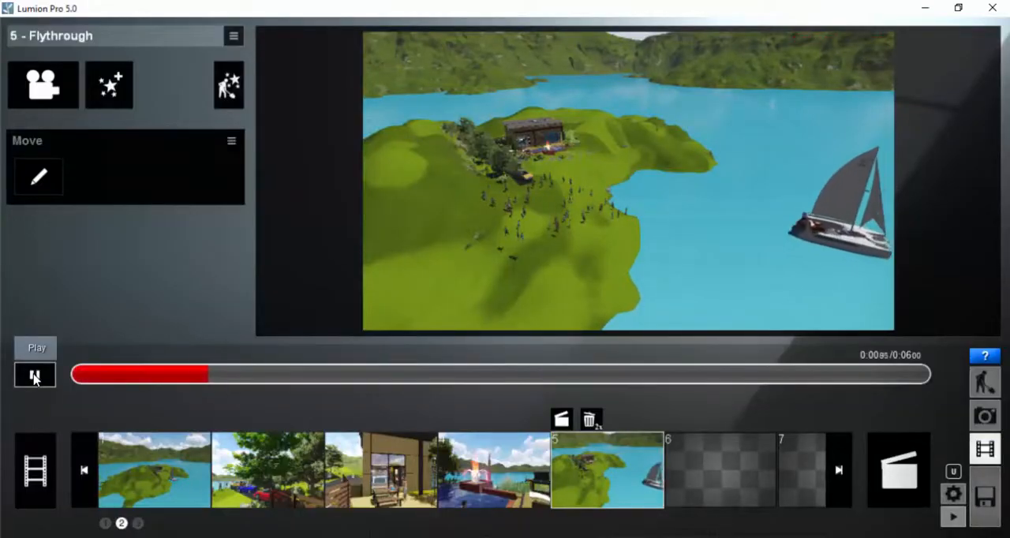